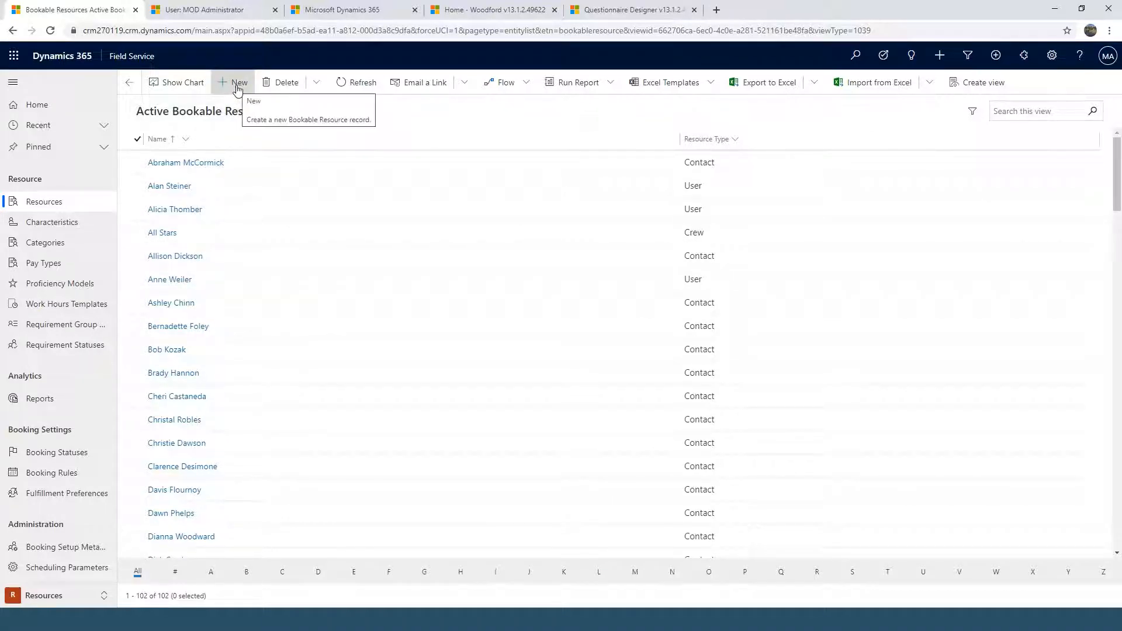
Start a new bookable resource record from the active resources list
click(237, 88)
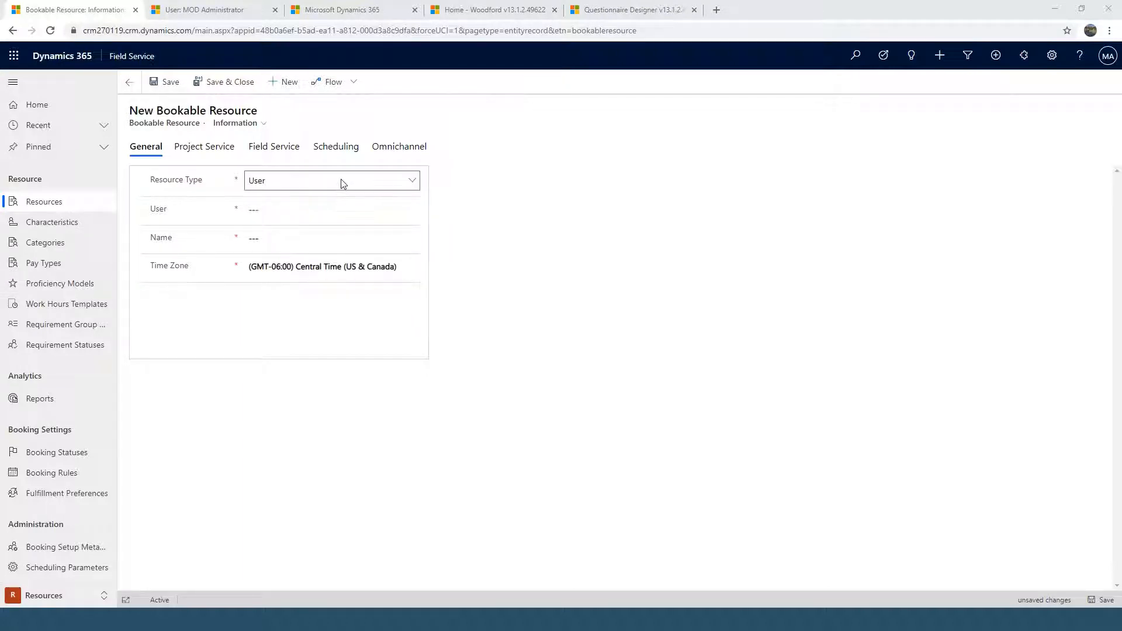
Try Equipment as the resource type, look at its facility equipment lookup, and return the type to User
click(415, 182)
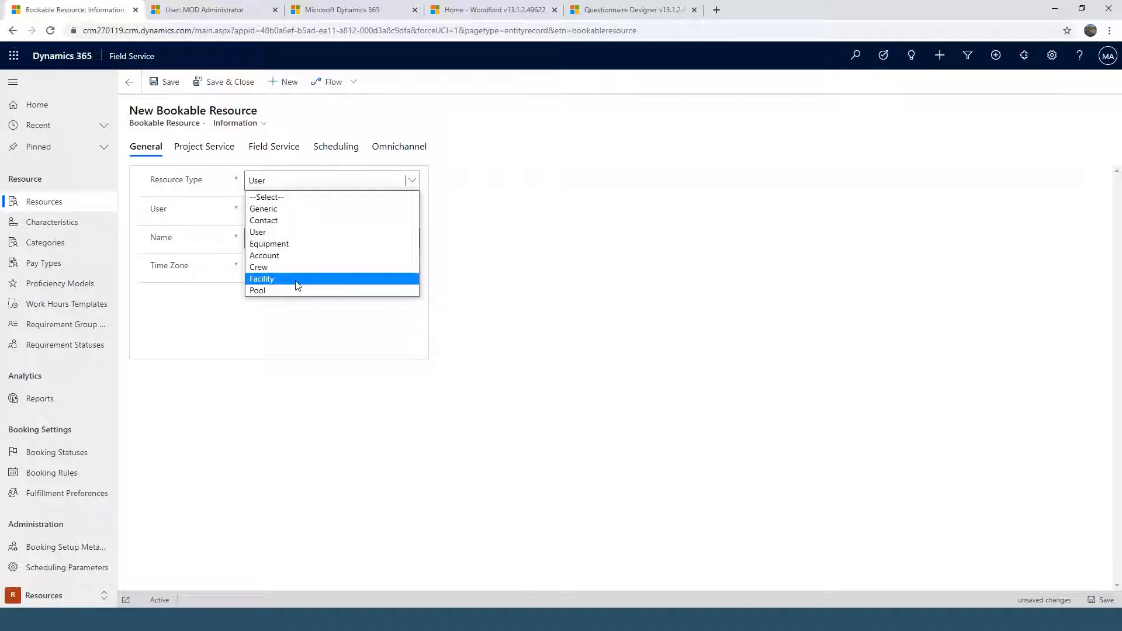
click(299, 245)
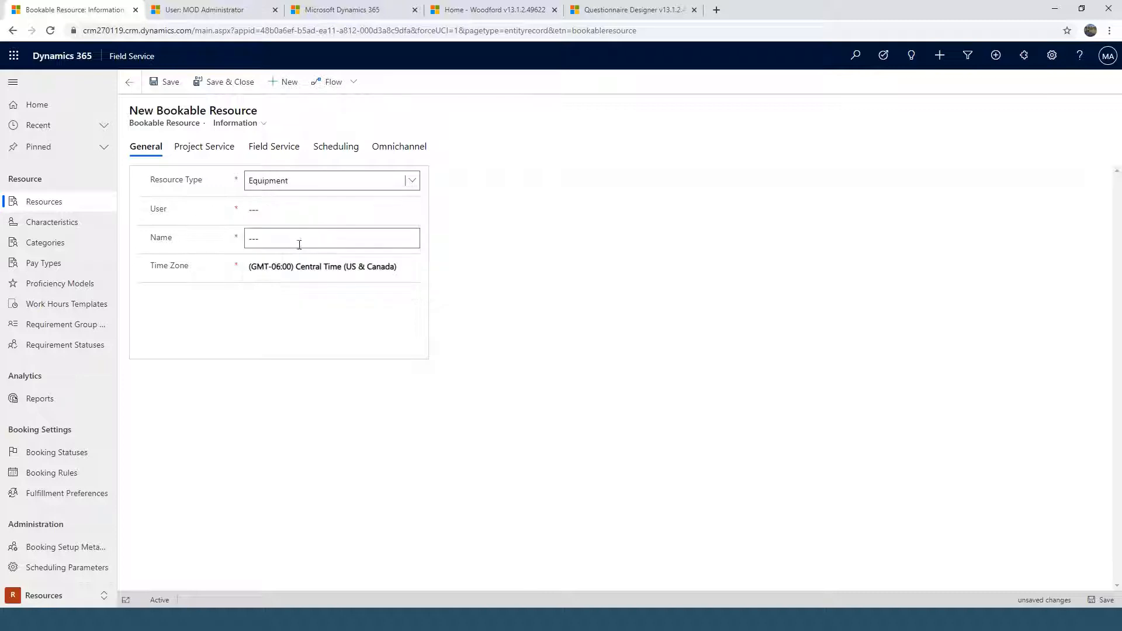
click(297, 210)
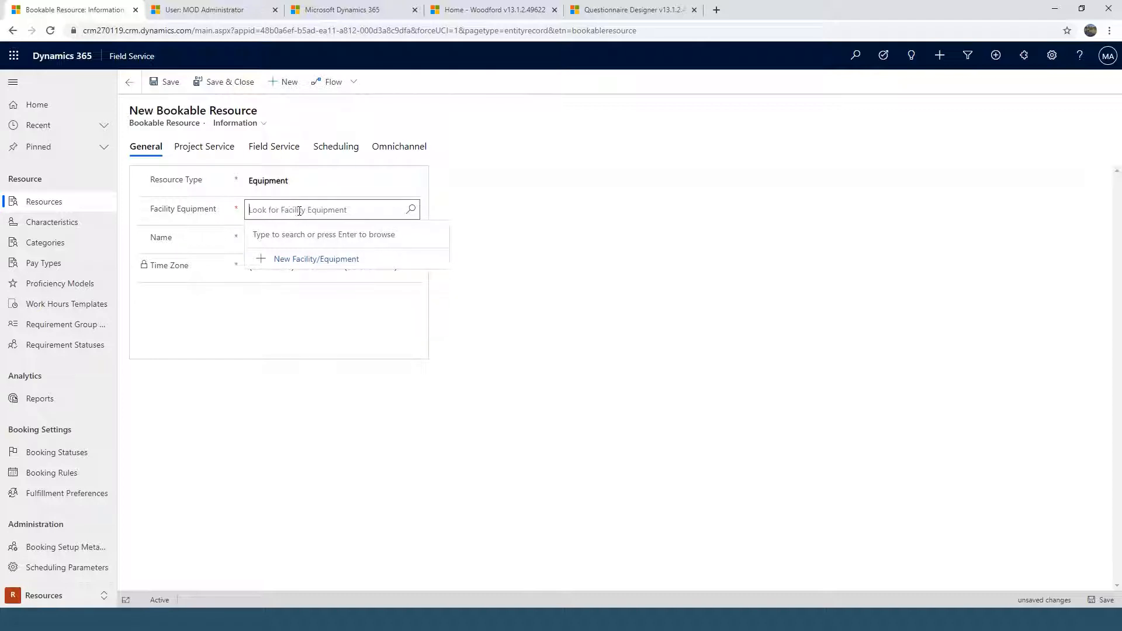
click(465, 216)
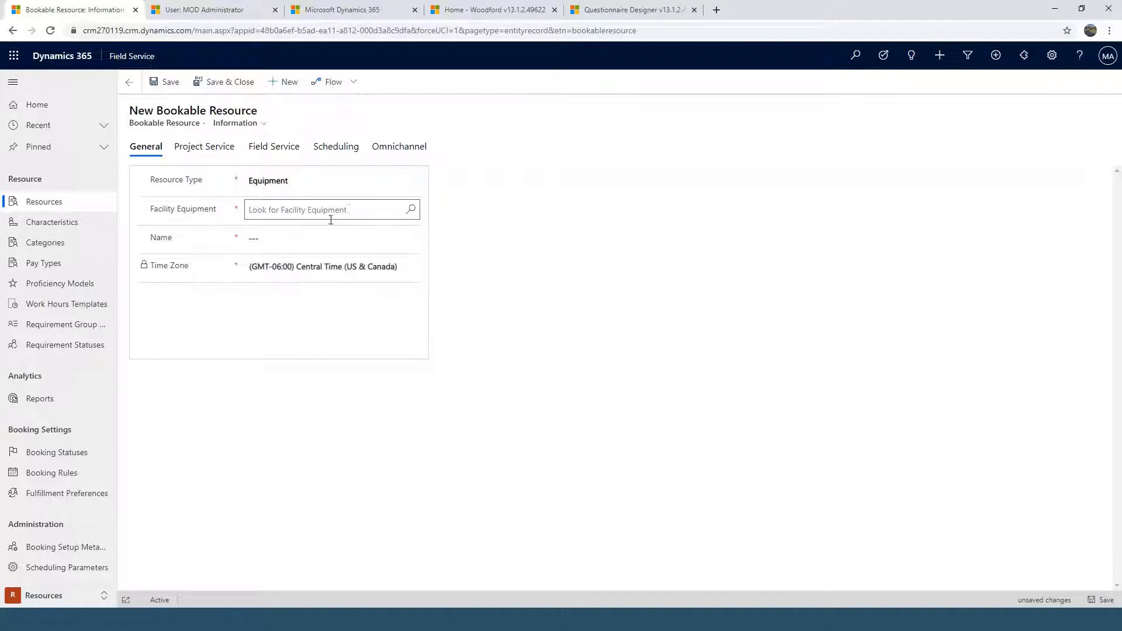
click(336, 185)
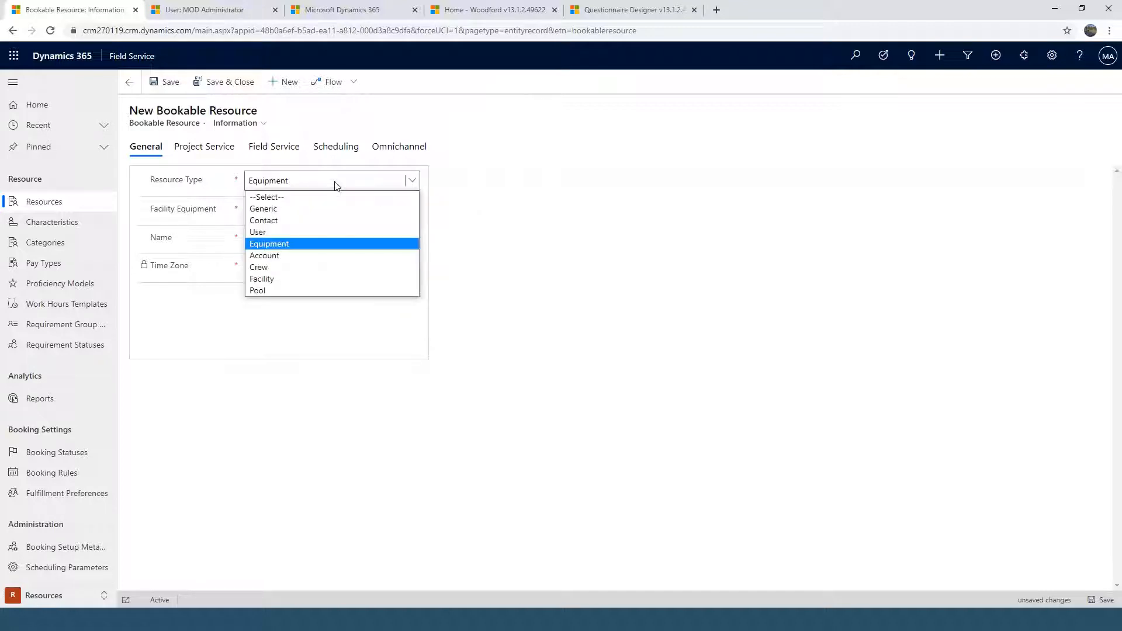
click(338, 239)
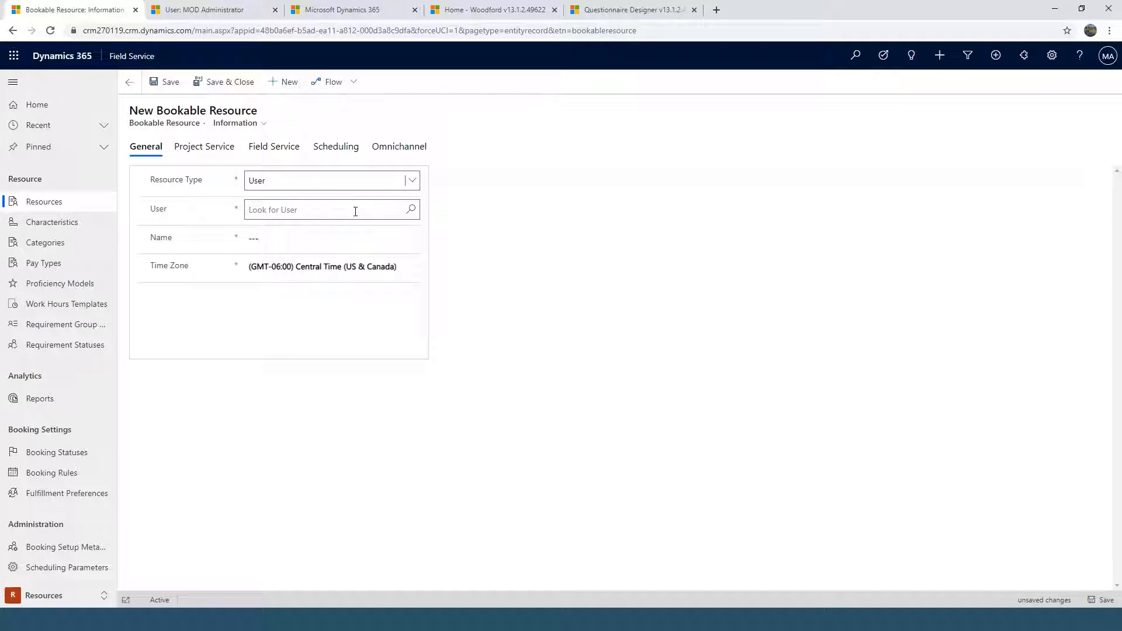
Browse the available users and assign the first listed one to the new bookable resource
click(355, 211)
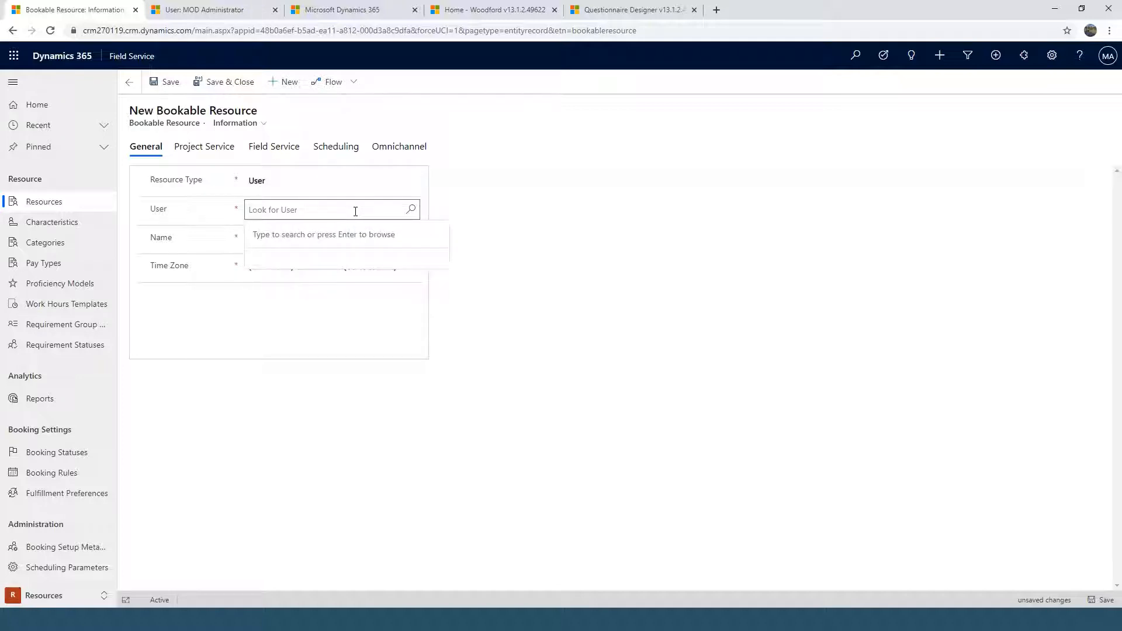
key(Return)
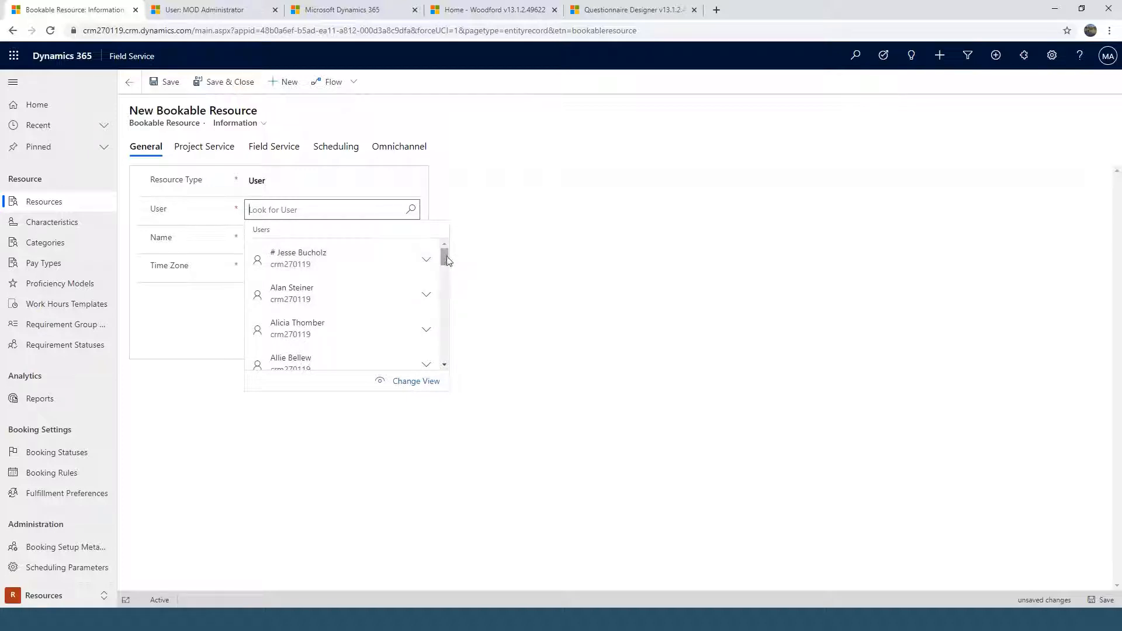
click(335, 260)
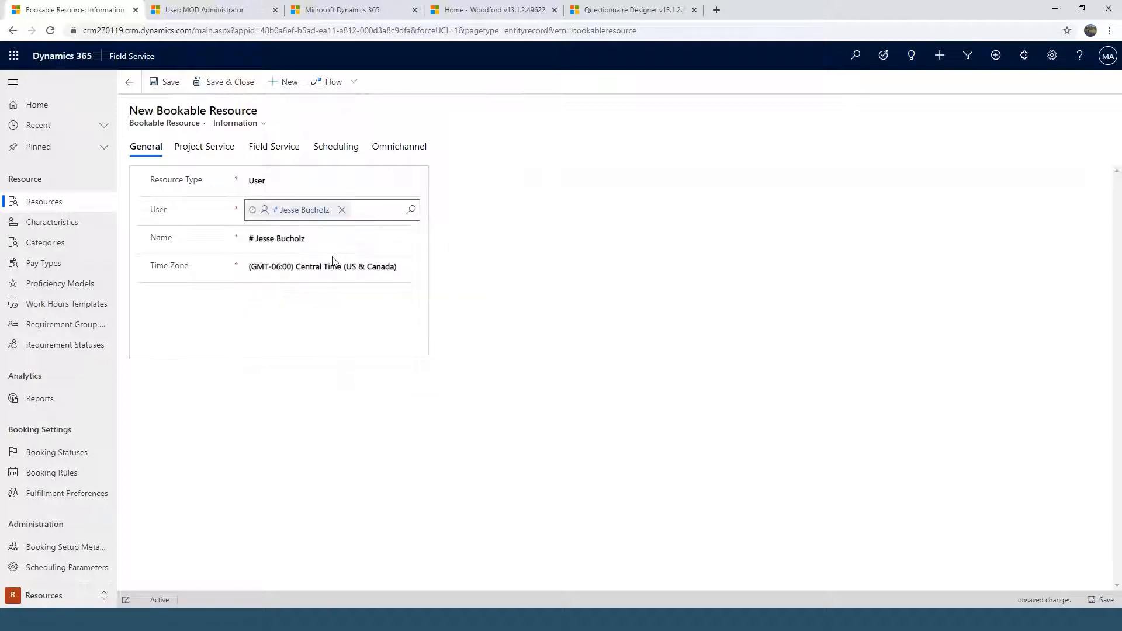
Remove the leading # from the resource's name and save the new record
drag(255, 239, 233, 241)
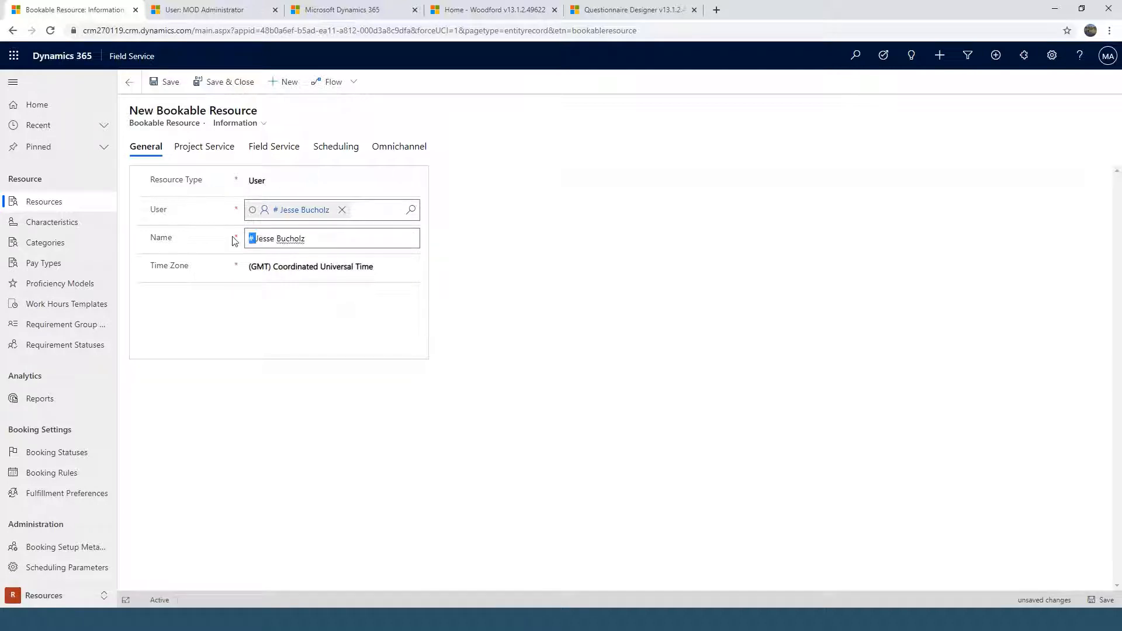
key(Delete)
click(324, 240)
click(457, 274)
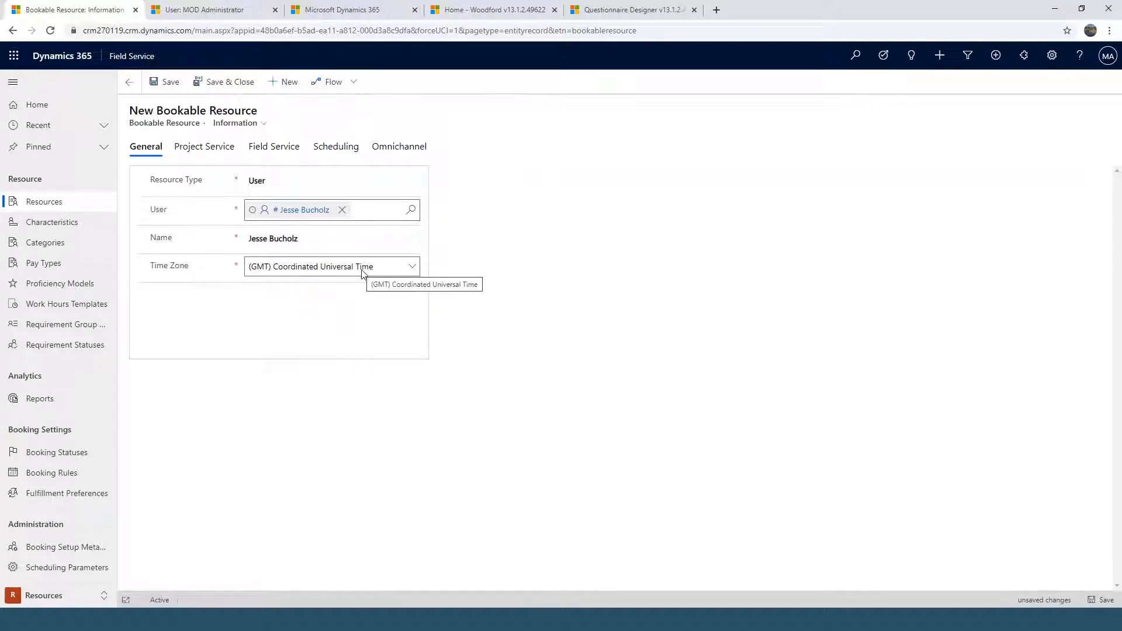
click(165, 83)
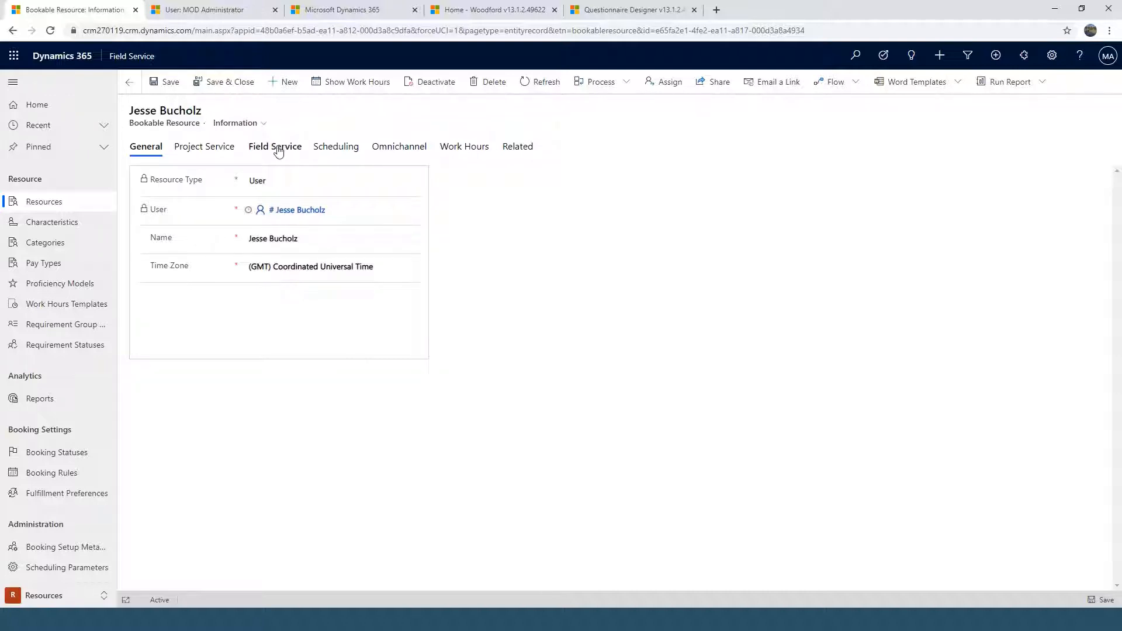
Set the resource's hourly rate to $10.00 in its Field Service details
click(276, 149)
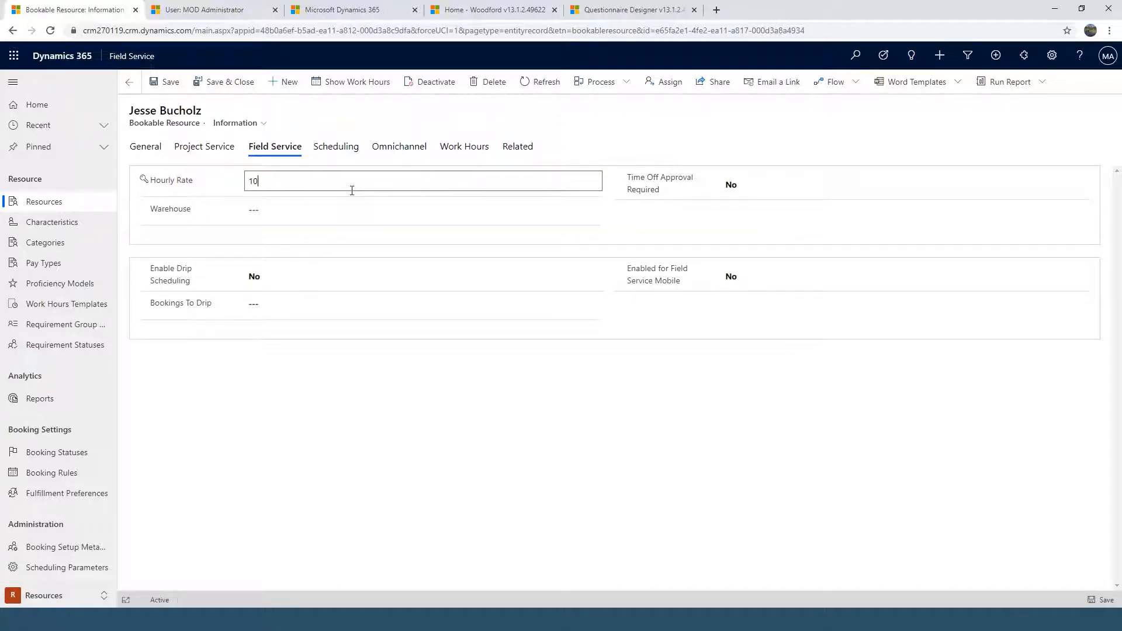
click(234, 202)
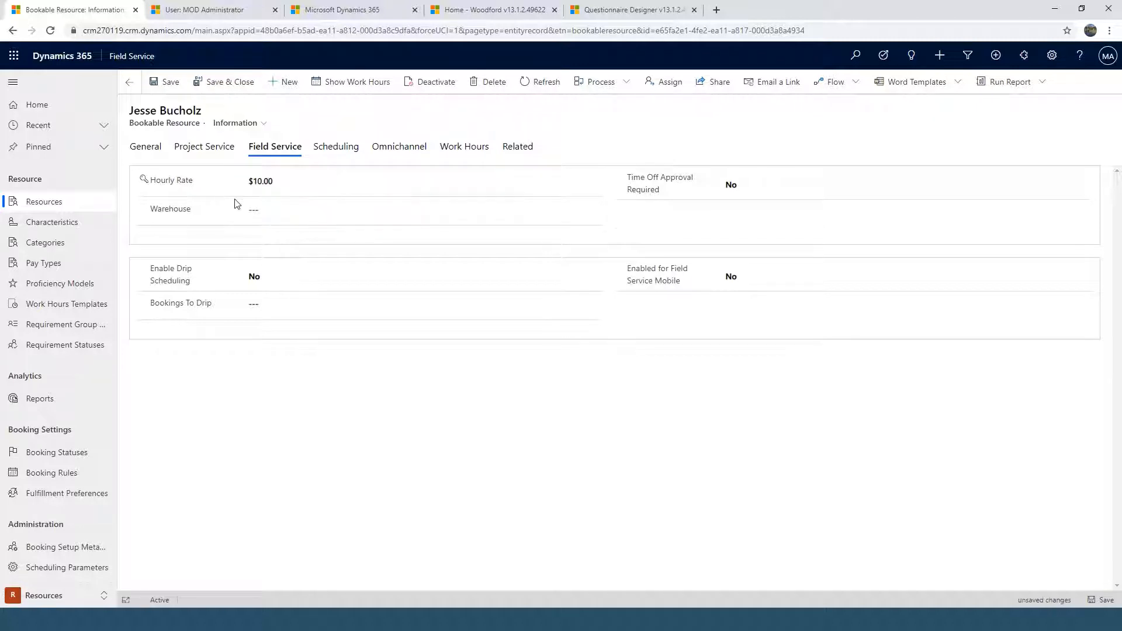
click(273, 185)
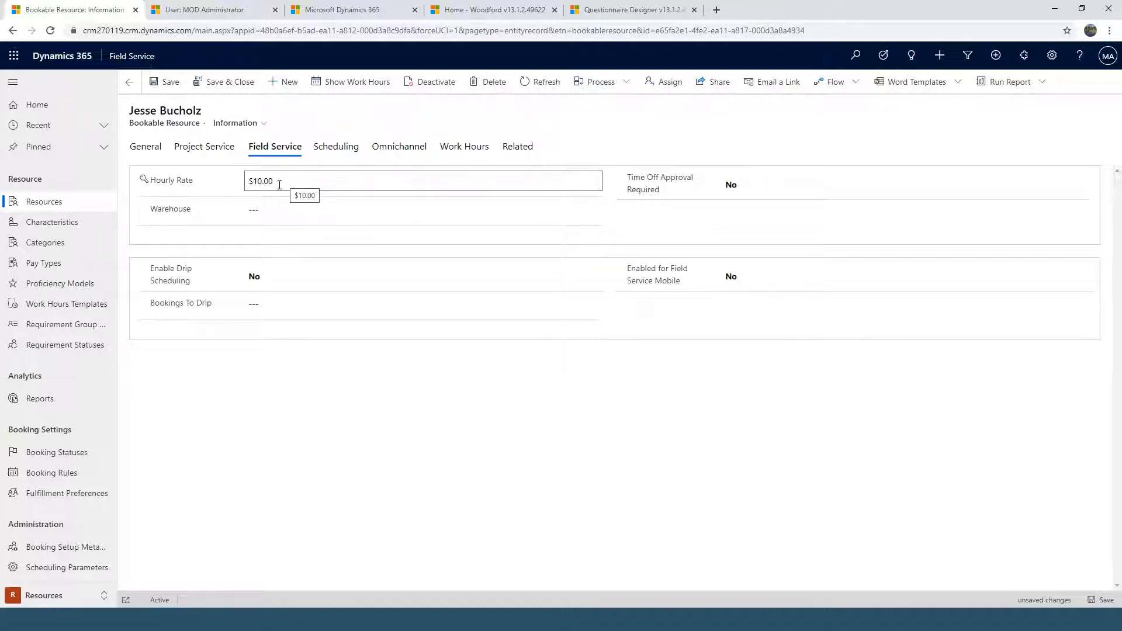
click(276, 203)
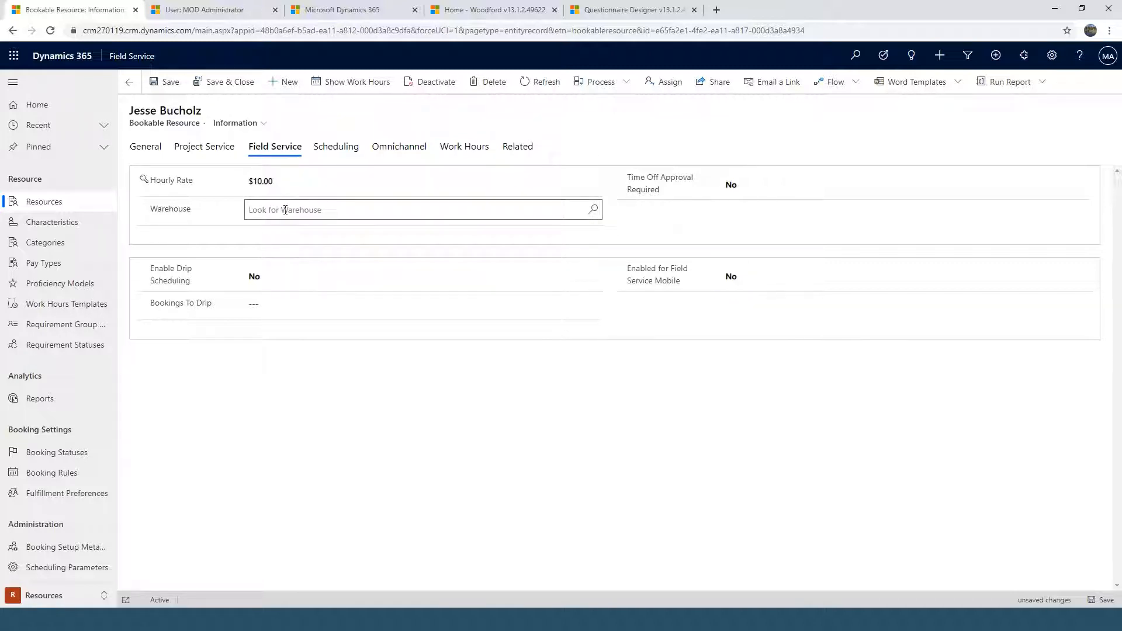
Browse the warehouses and assign the Main warehouse to the resource
click(285, 210)
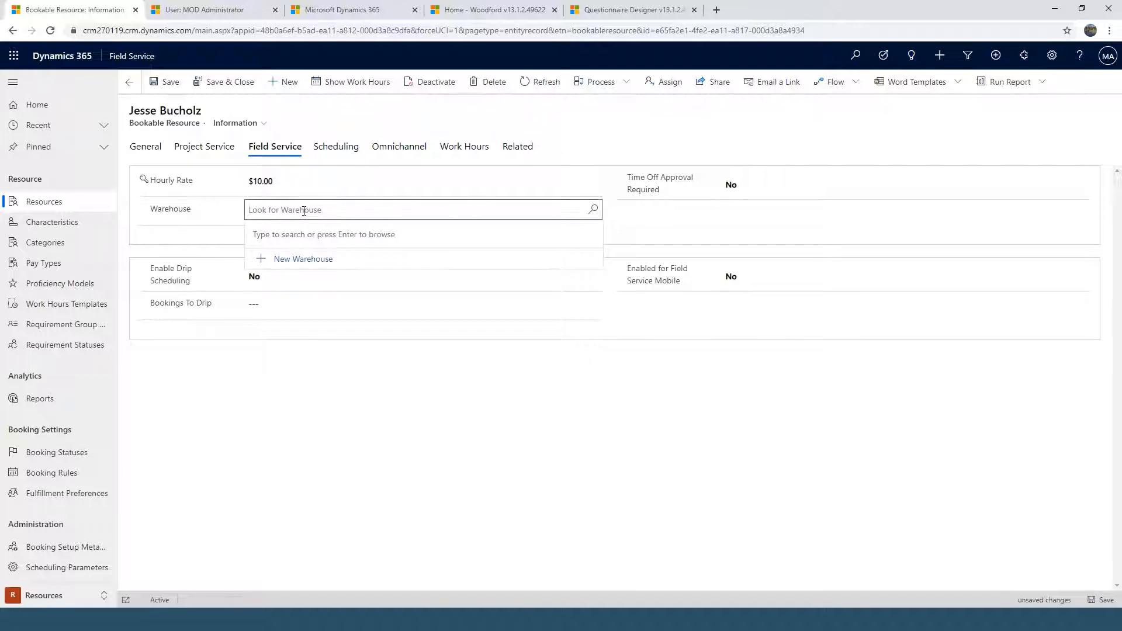
key(Return)
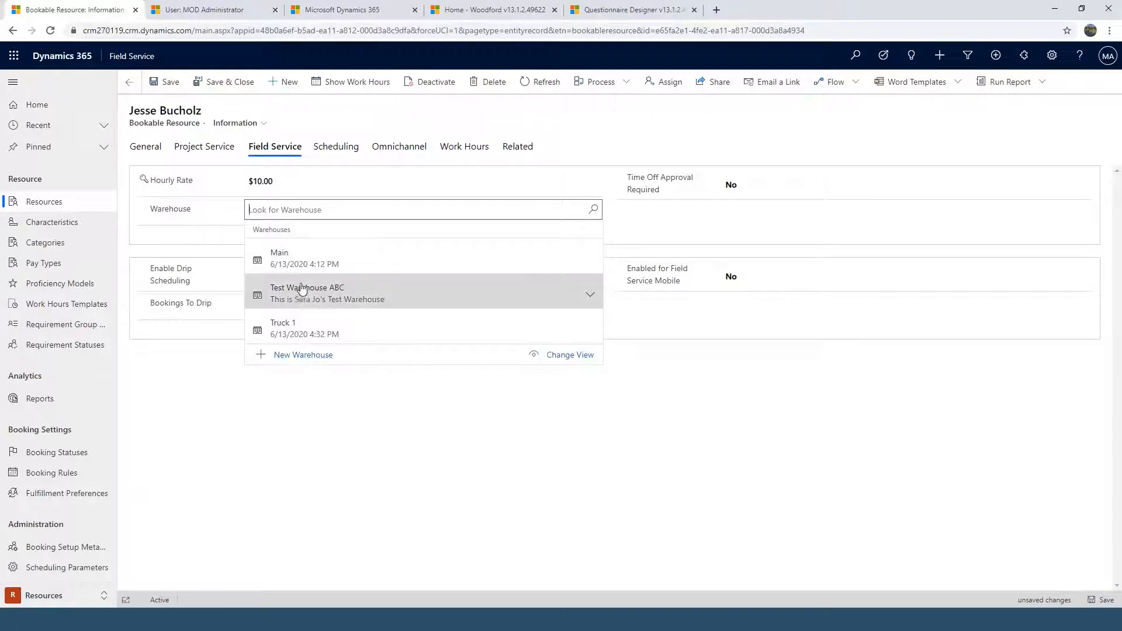
click(319, 266)
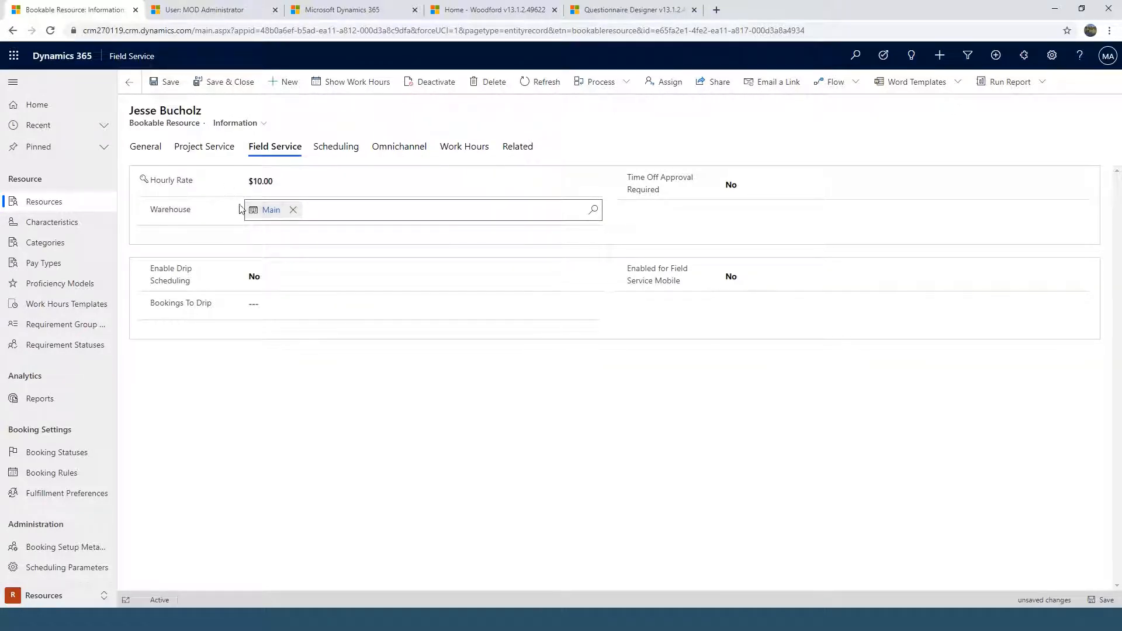
click(300, 244)
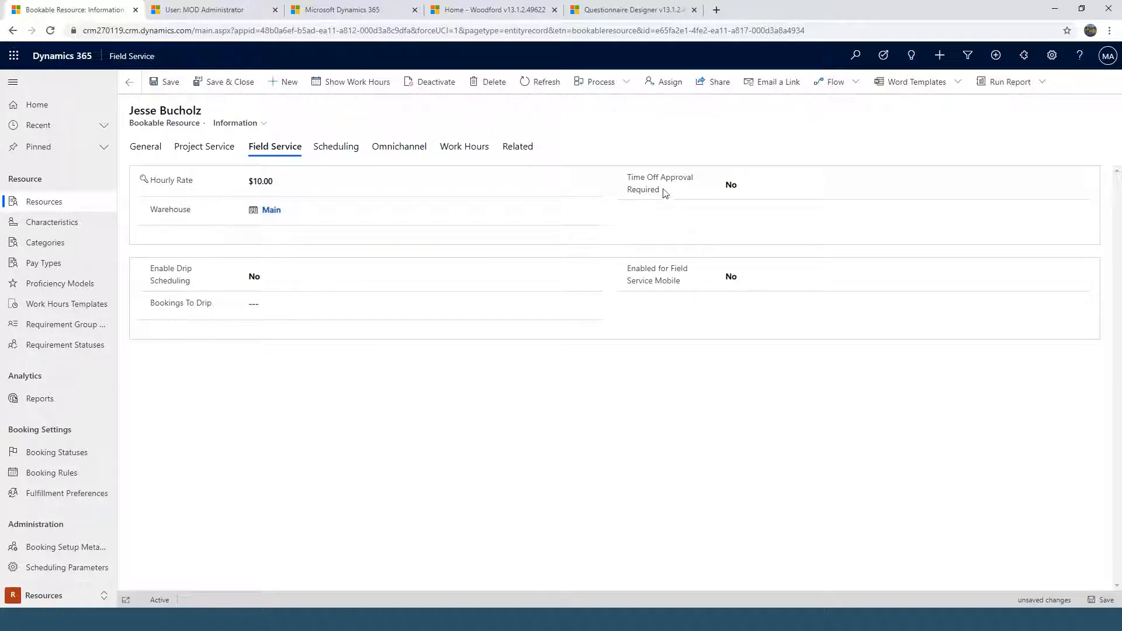
Set Time Off Approval Required and Enabled for Field Service Mobile to Yes for the resource
click(742, 189)
click(741, 281)
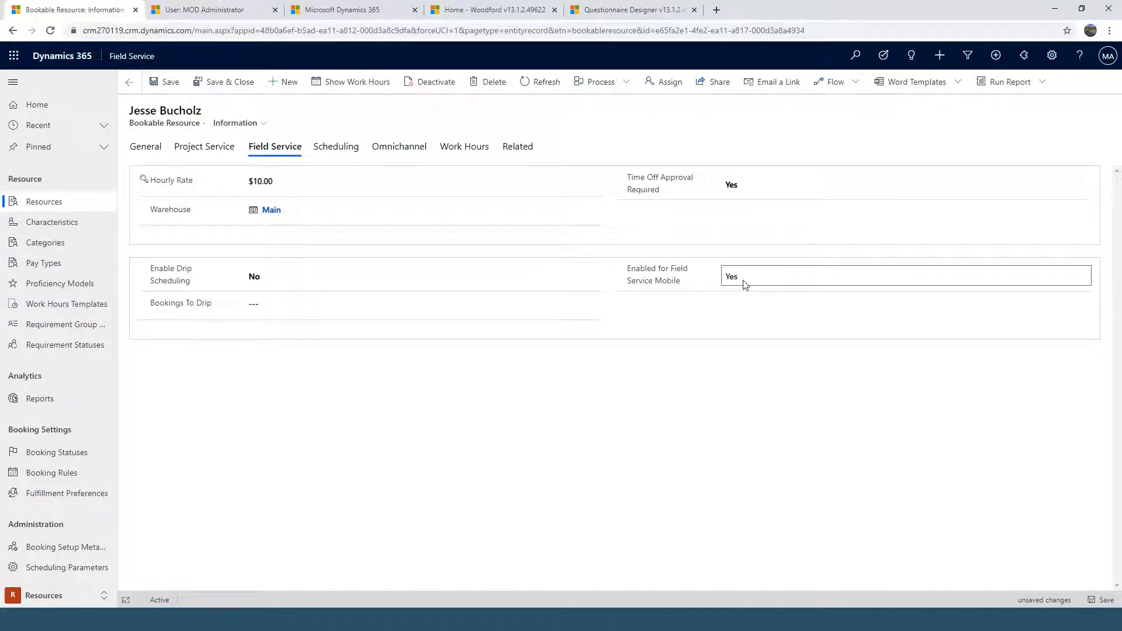
Enable drip scheduling with 2 bookings to drip and save the resource record
click(264, 278)
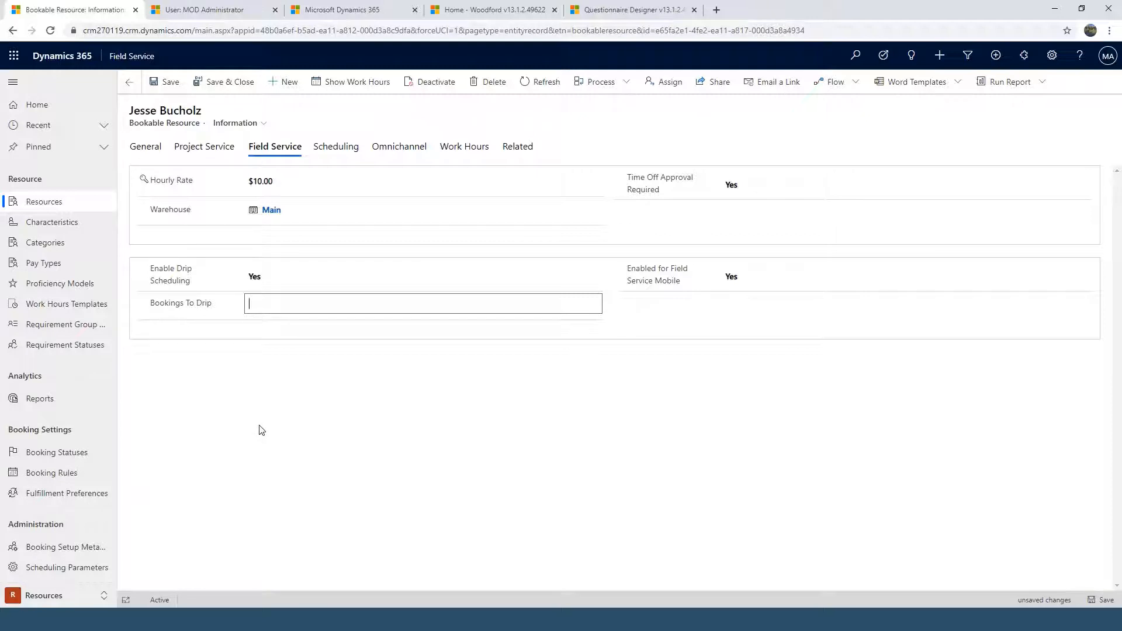
text(2)
click(262, 364)
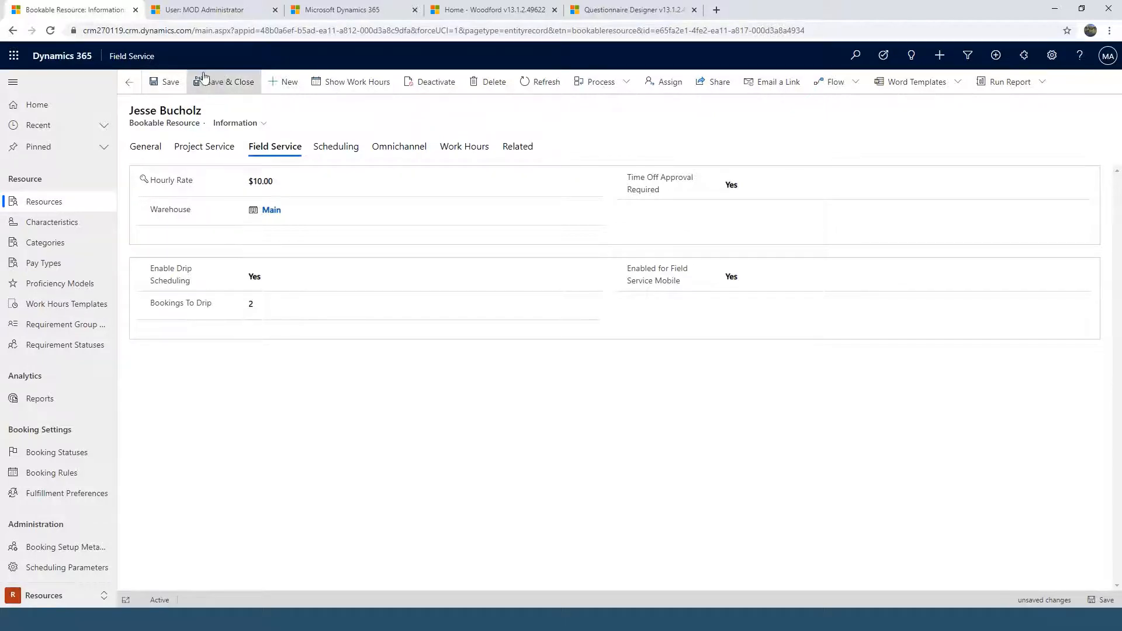
click(159, 86)
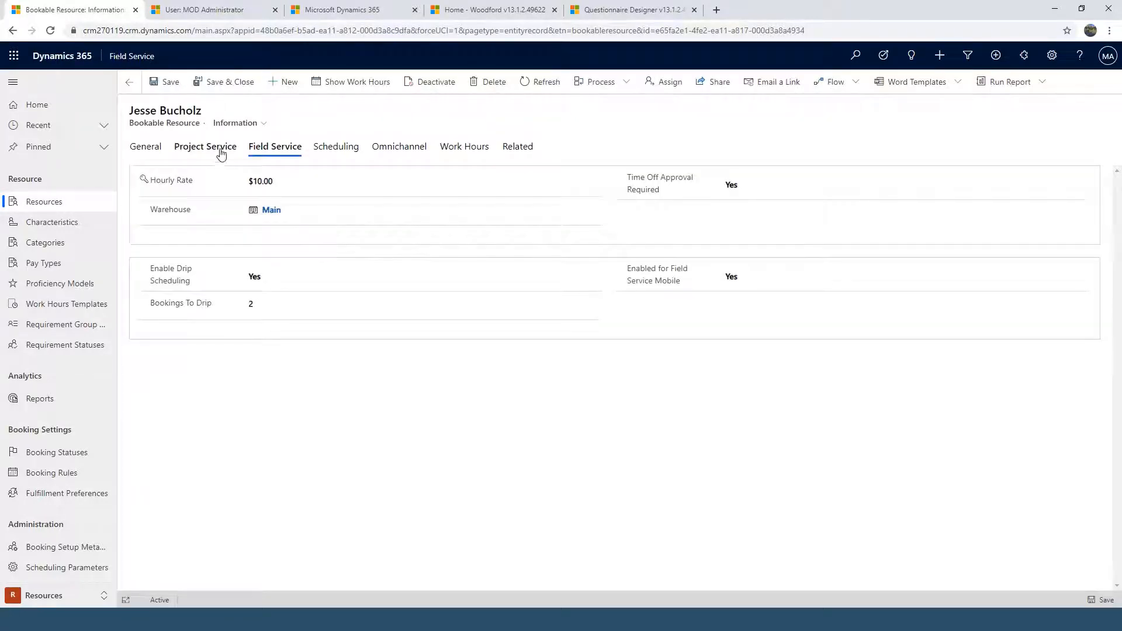
Start a new skill for the resource in its Project Service details, choosing the Assembly Diagnosis characteristic
click(213, 153)
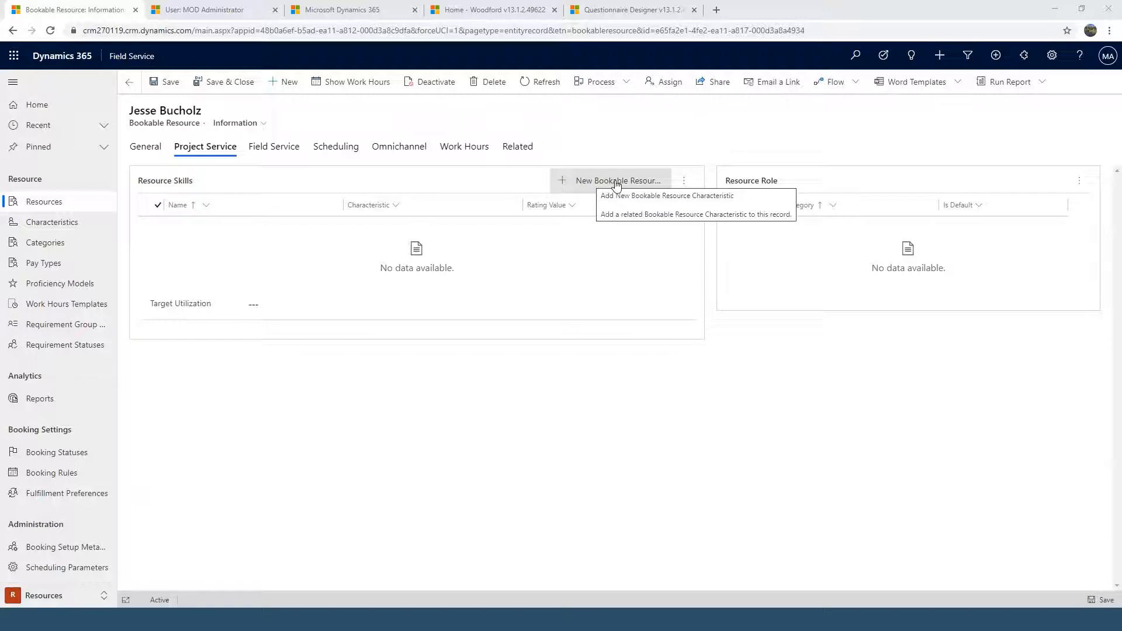
click(686, 184)
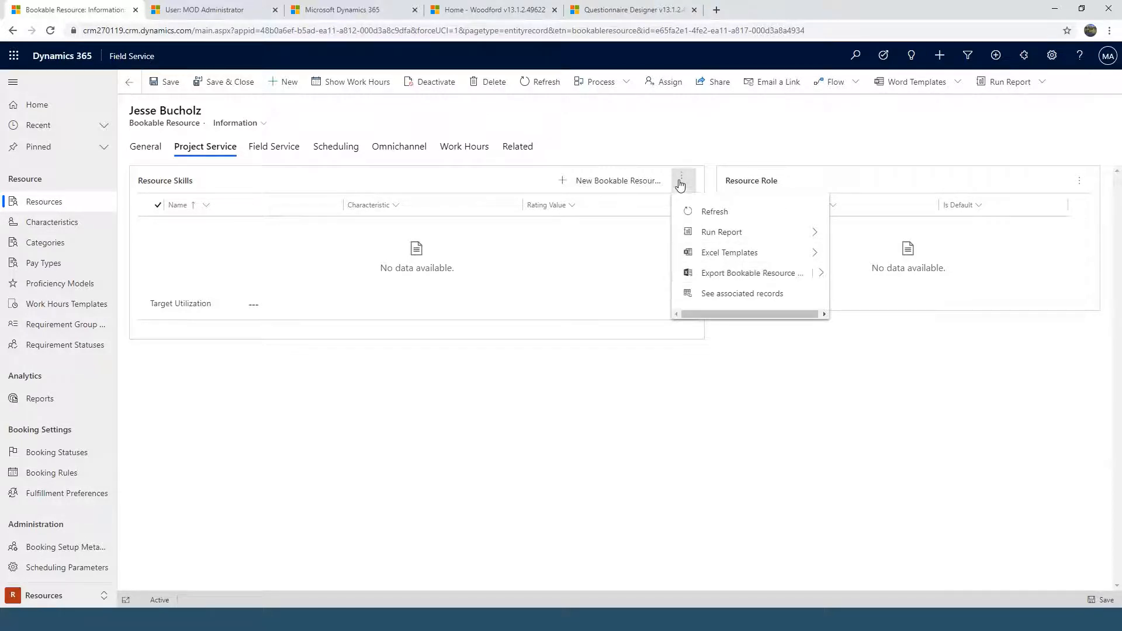
click(590, 189)
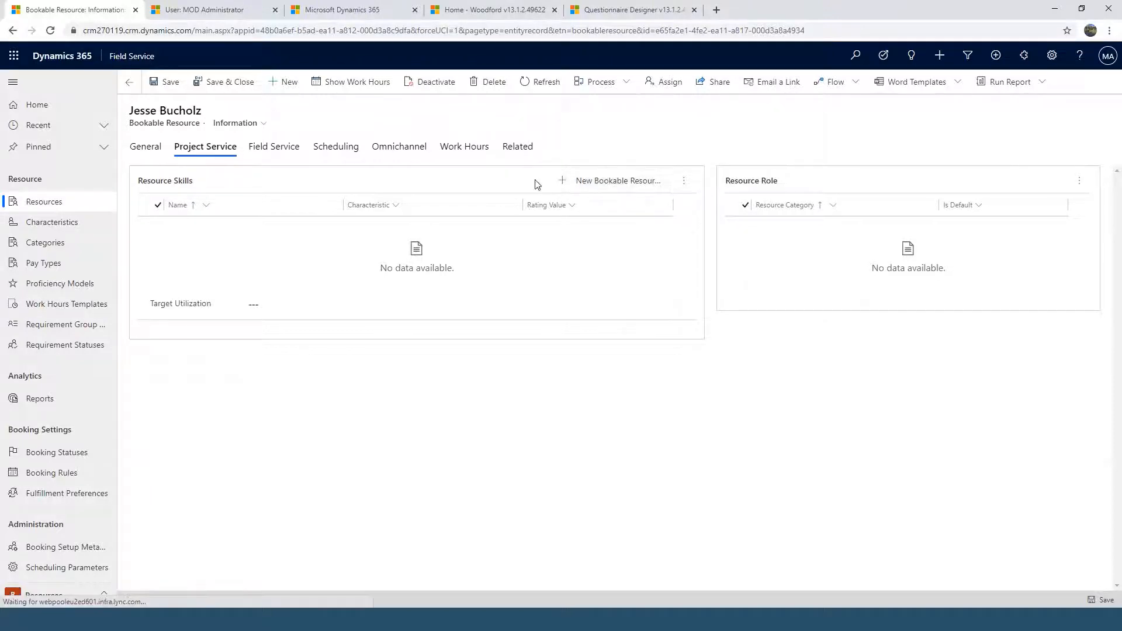
click(588, 180)
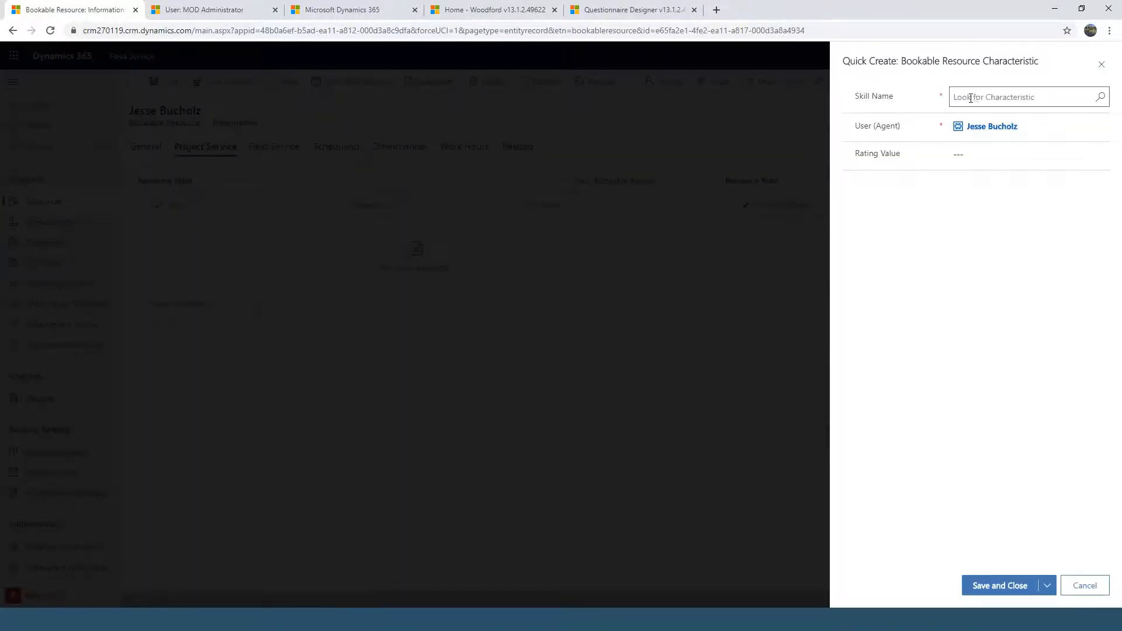
click(976, 98)
key(Return)
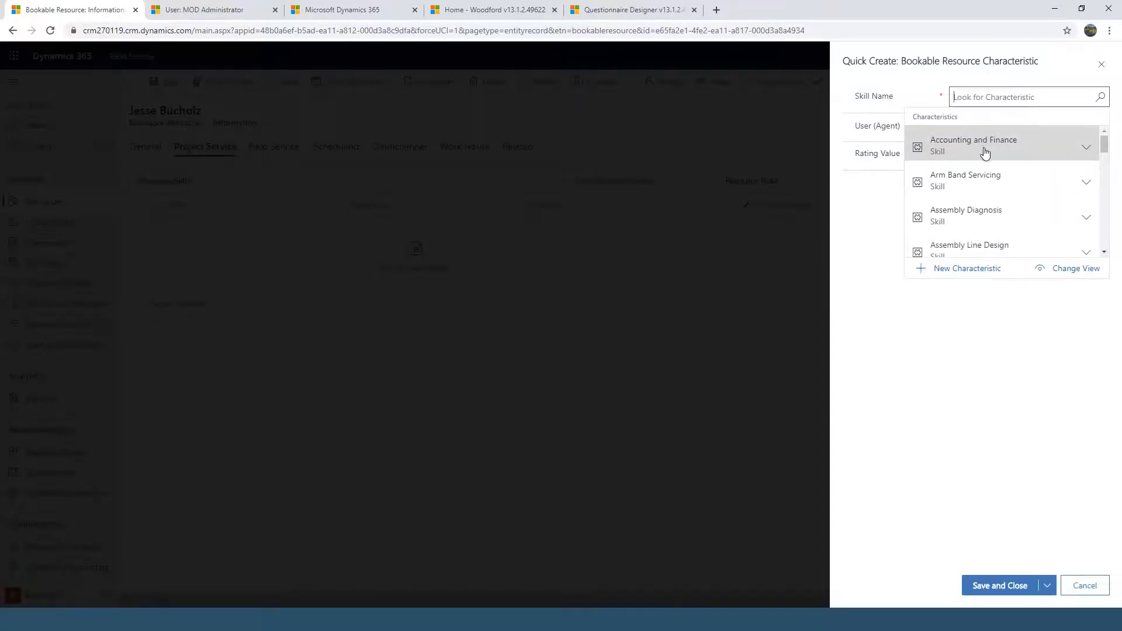
click(973, 218)
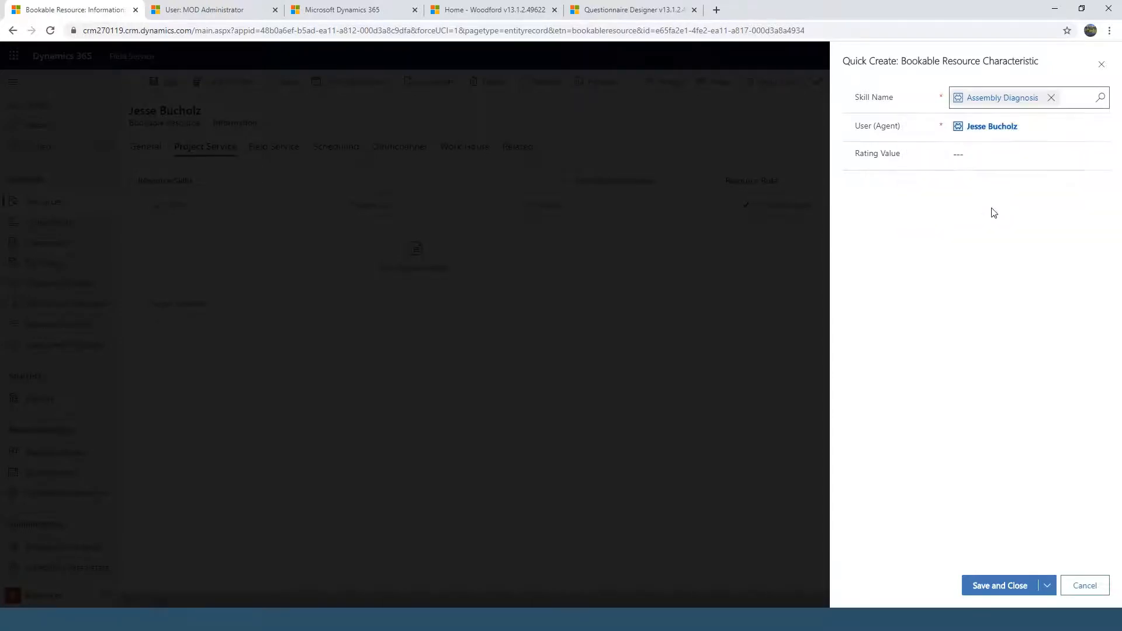
Rate the Assembly Diagnosis skill as Good, then save it and open a blank form for another skill
click(996, 157)
click(1099, 154)
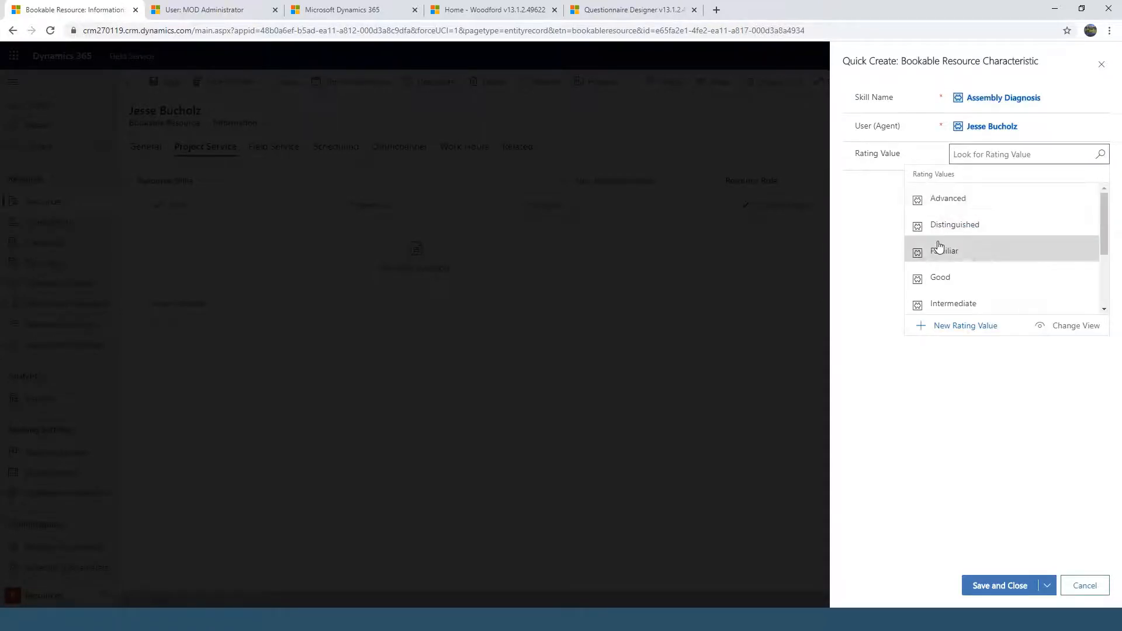
click(948, 280)
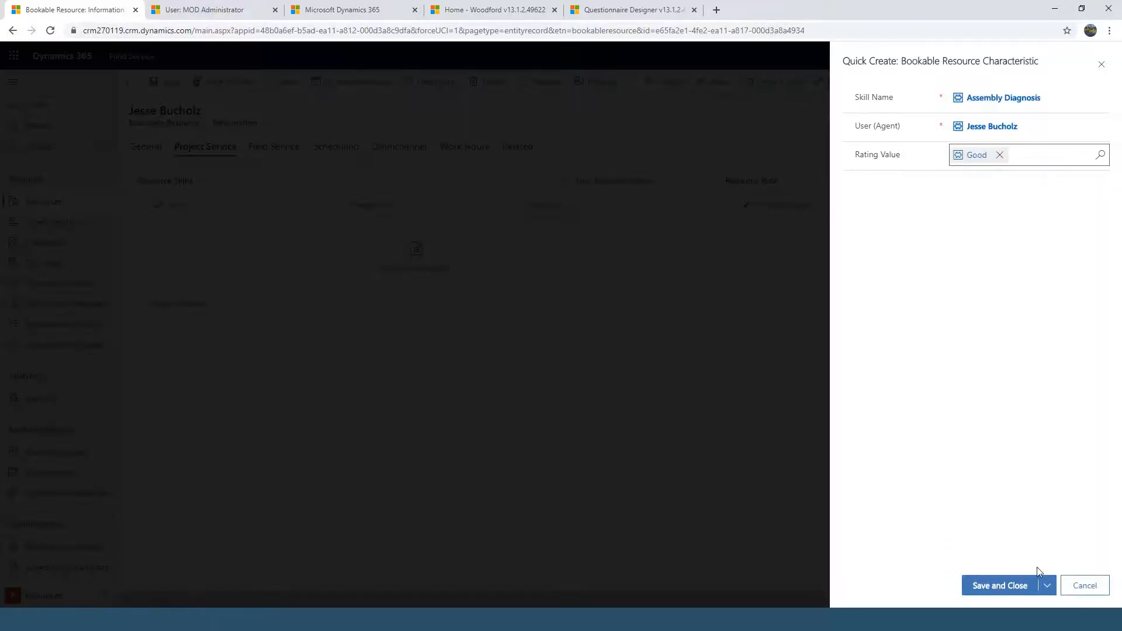
click(1047, 586)
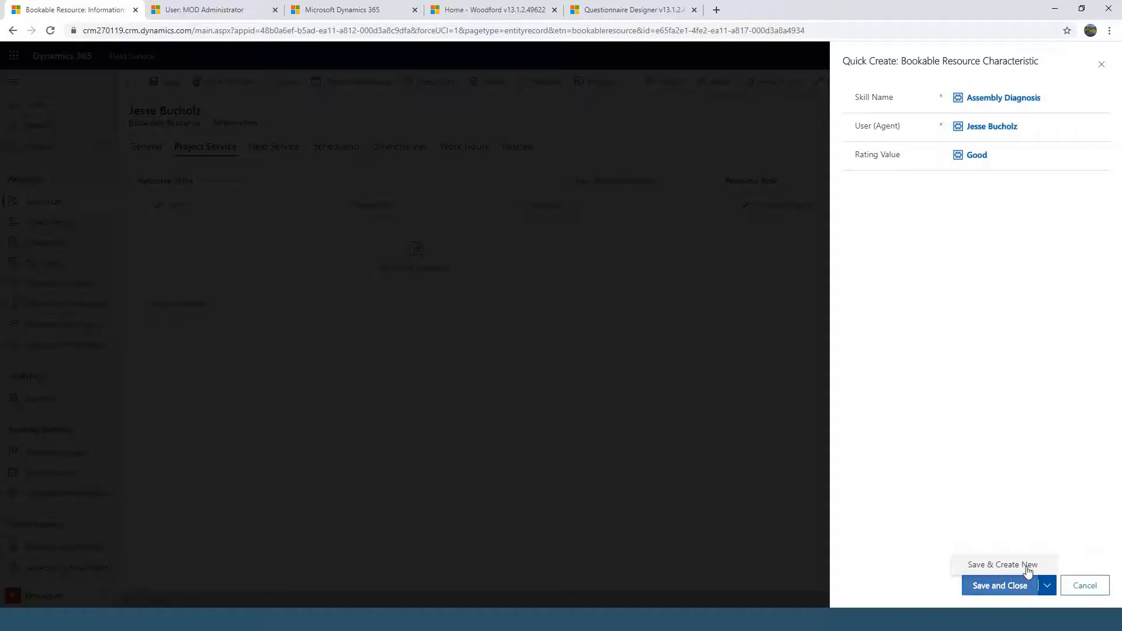
click(1007, 566)
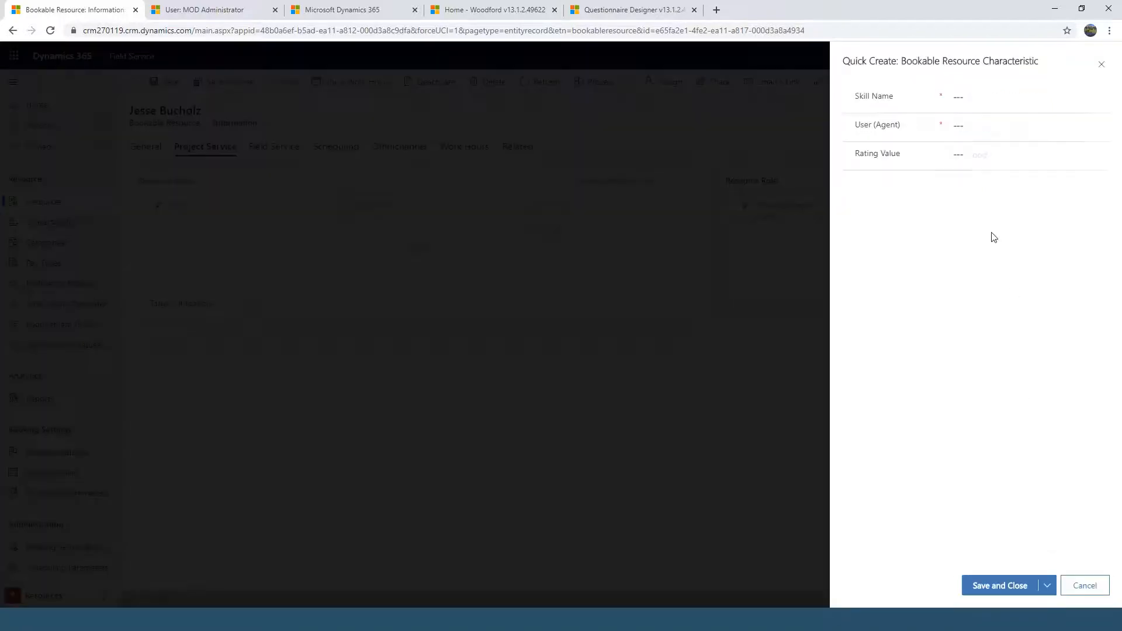
Add the Budgeting skill to the resource with a Familiar rating, save it and close the blank skill form
click(1101, 98)
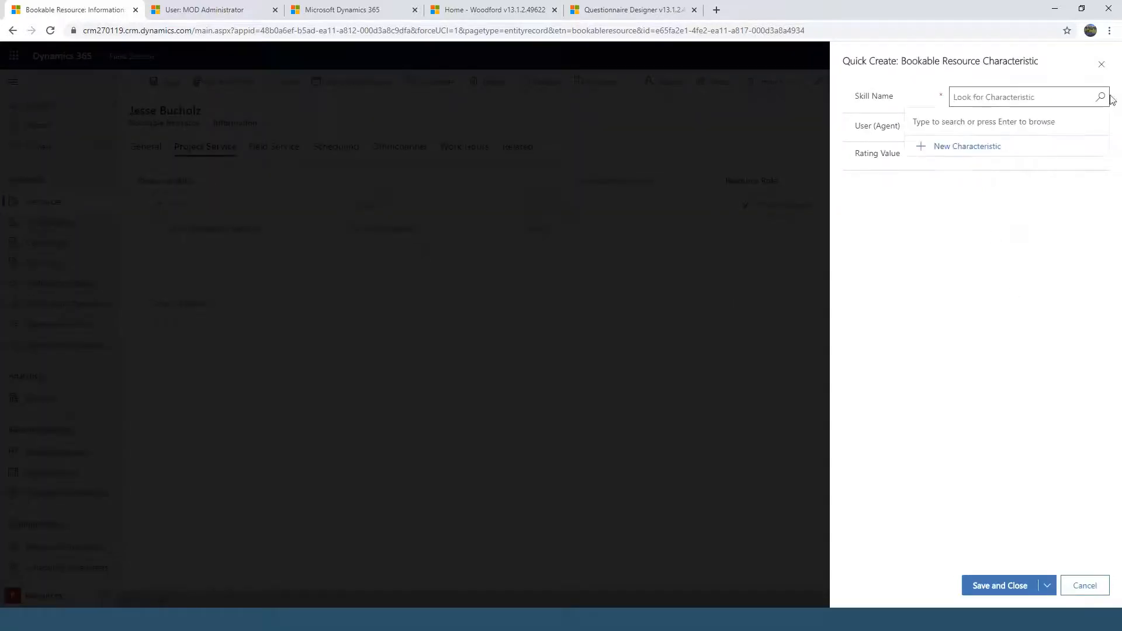
scroll(982, 205, down, 3)
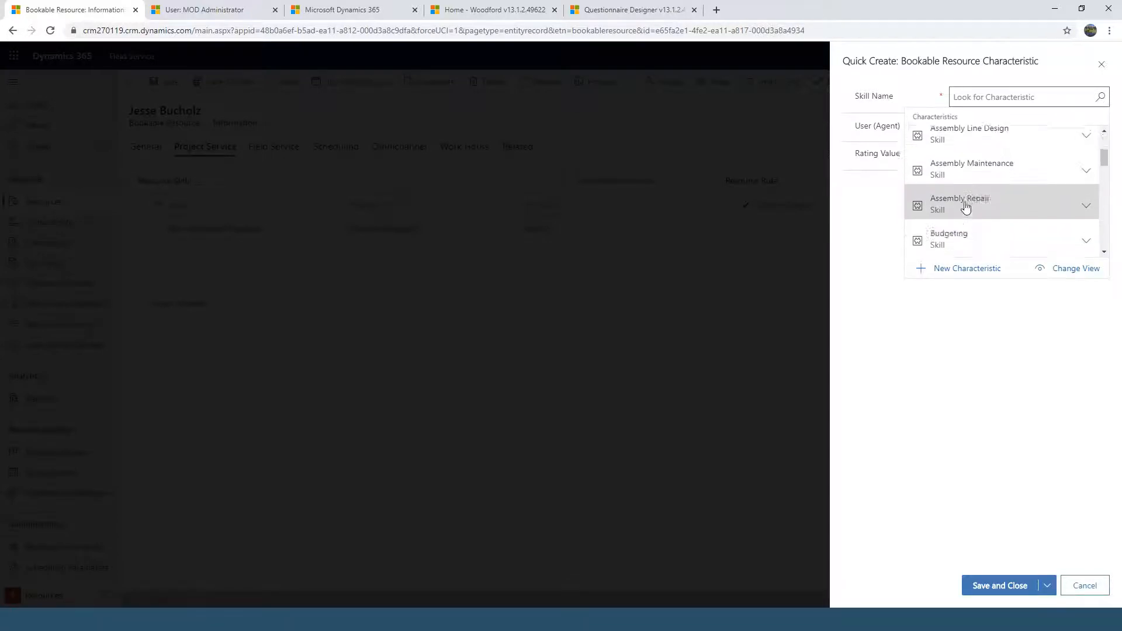
click(943, 241)
click(1024, 153)
click(1099, 154)
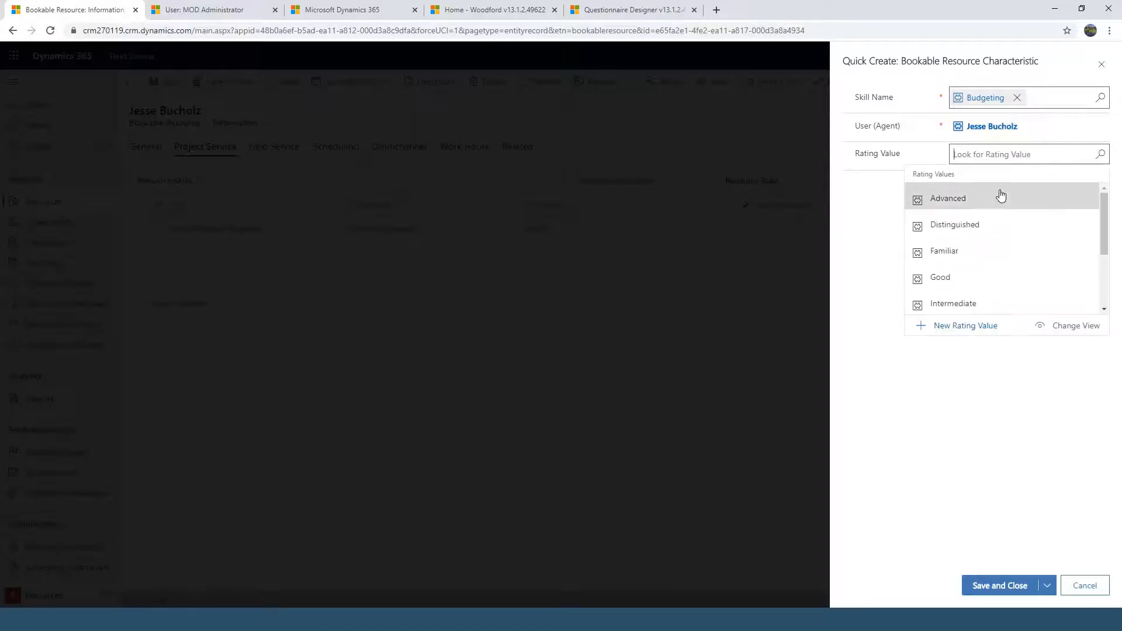
click(946, 252)
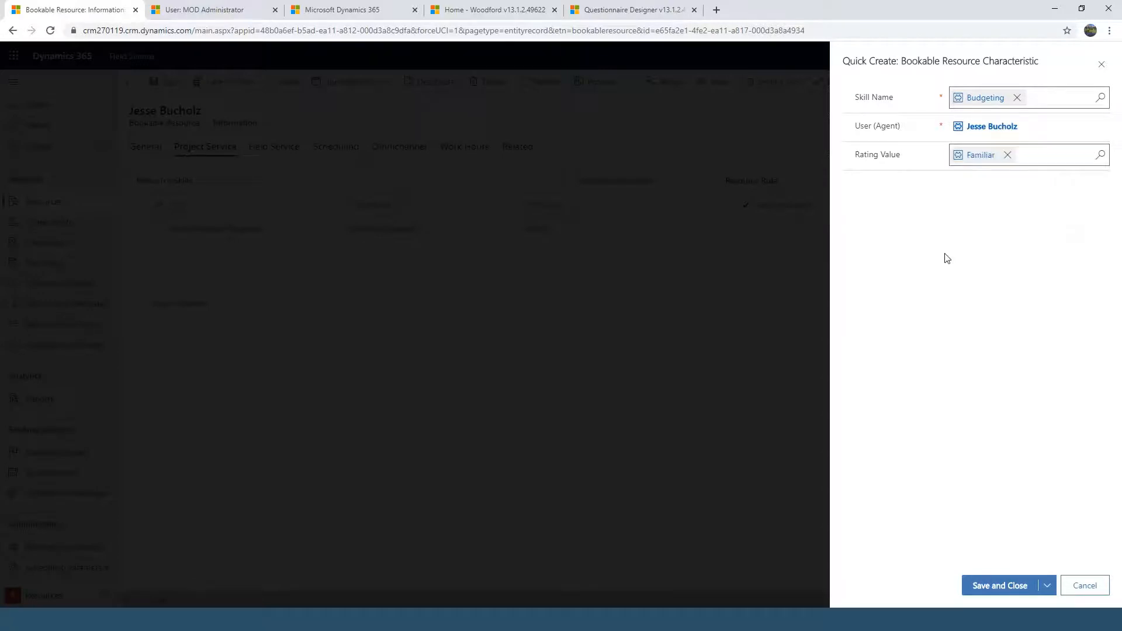
click(1000, 586)
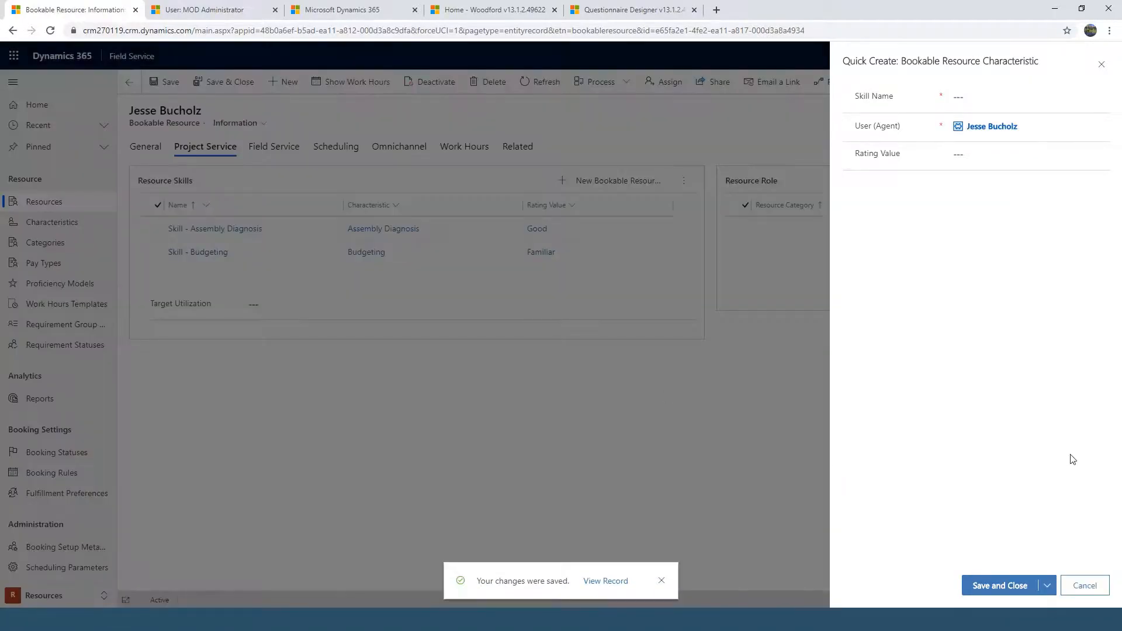
click(1085, 585)
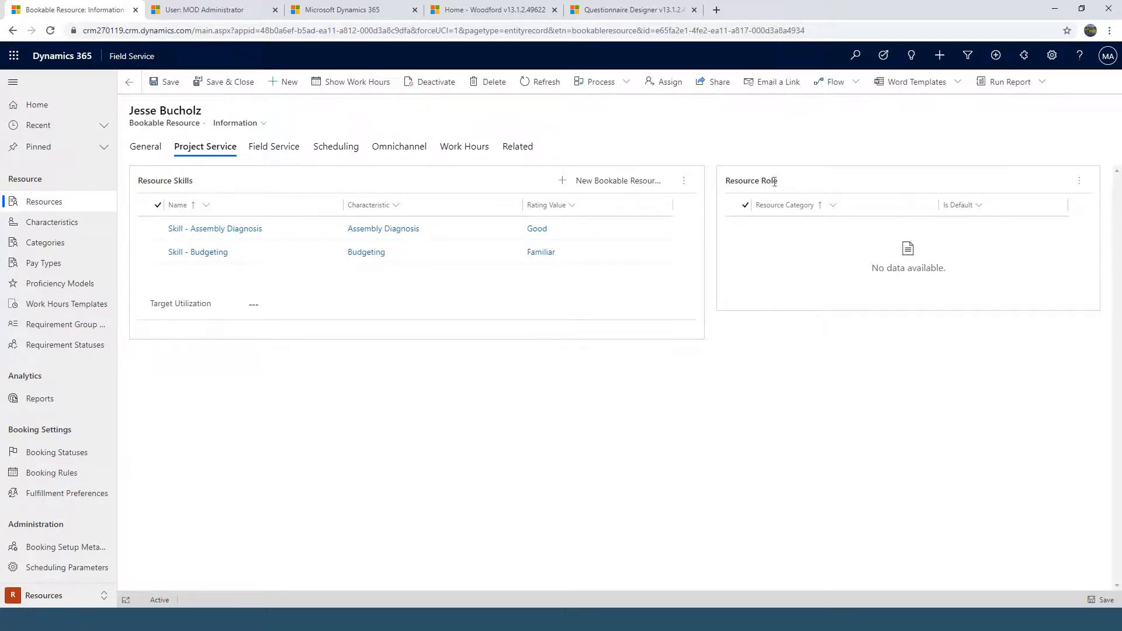
Add a resource role named Lead Tech with the Network Technician category and save it
click(1080, 184)
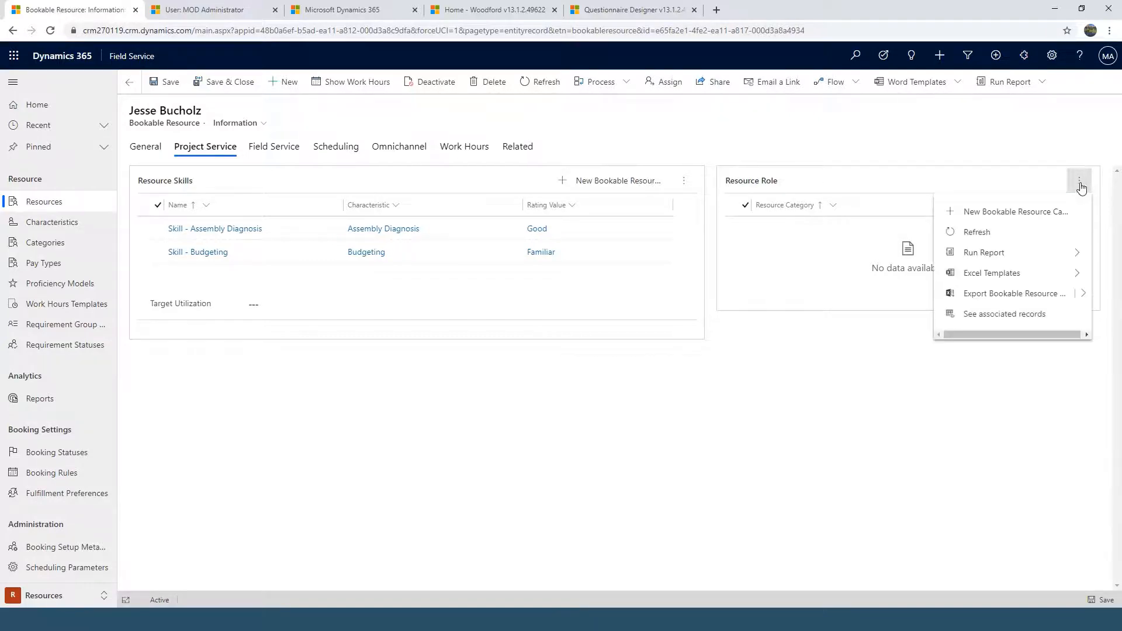
click(1016, 213)
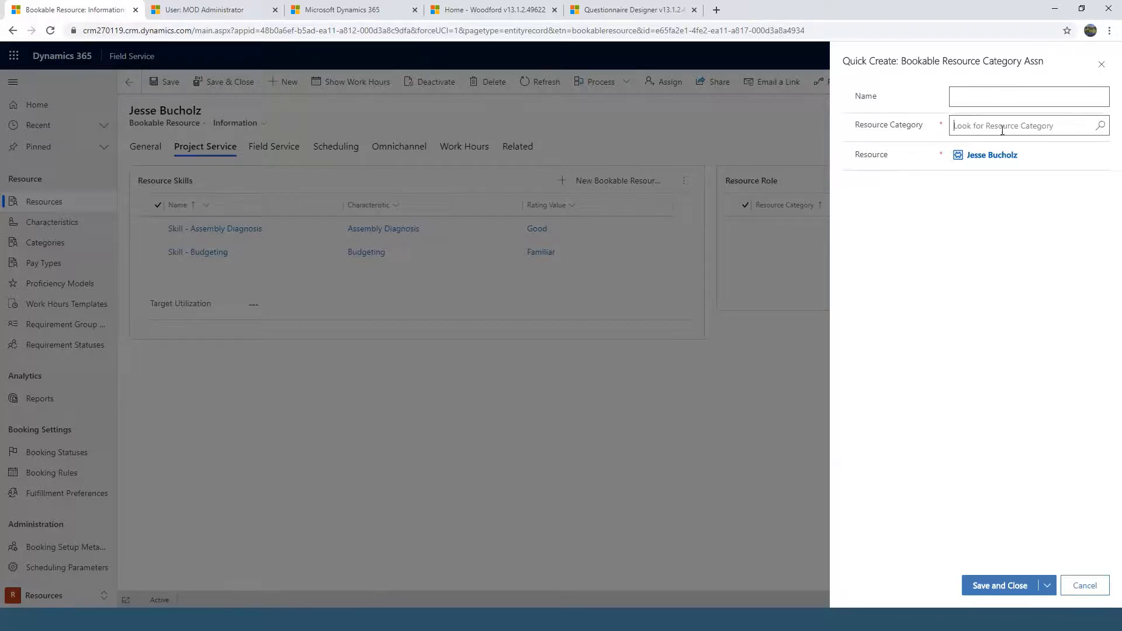
click(1100, 125)
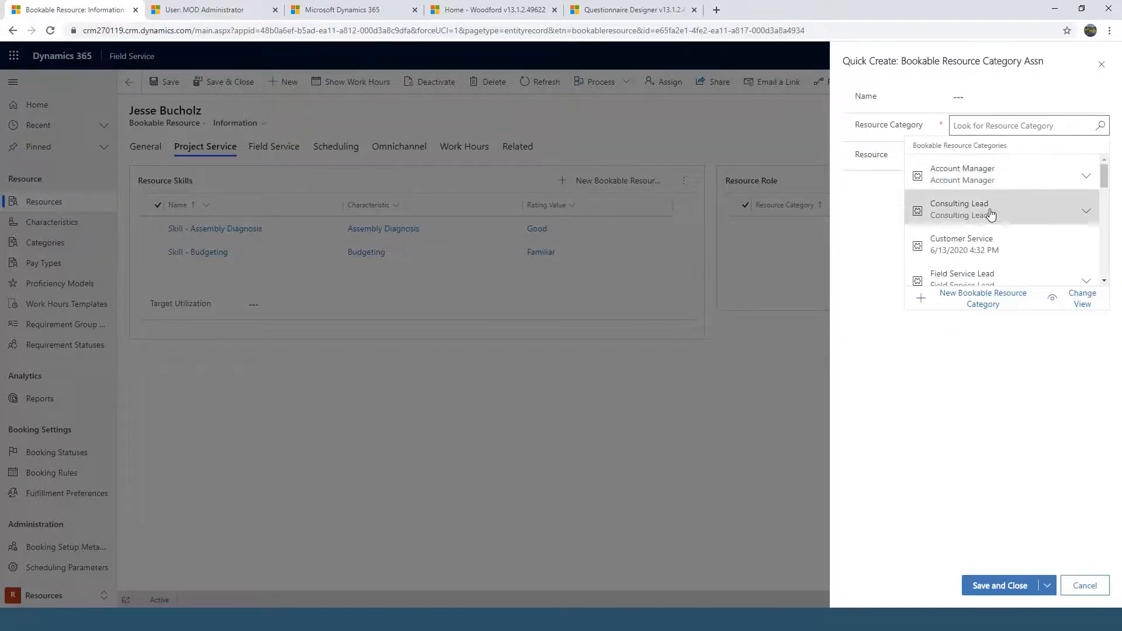
scroll(992, 215, down, 3)
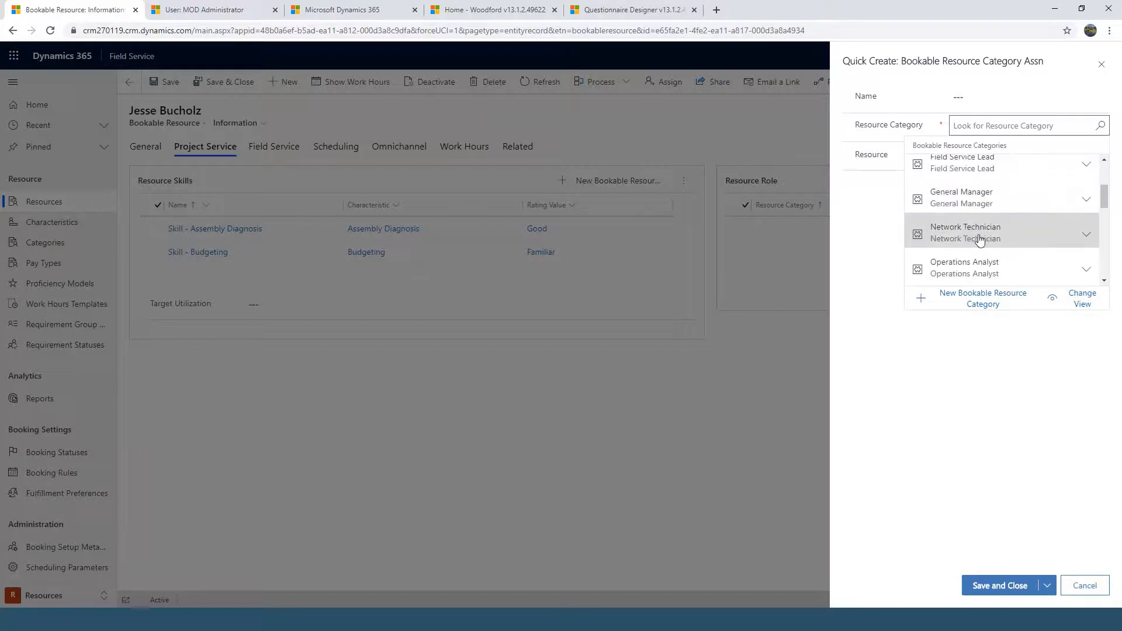
click(980, 237)
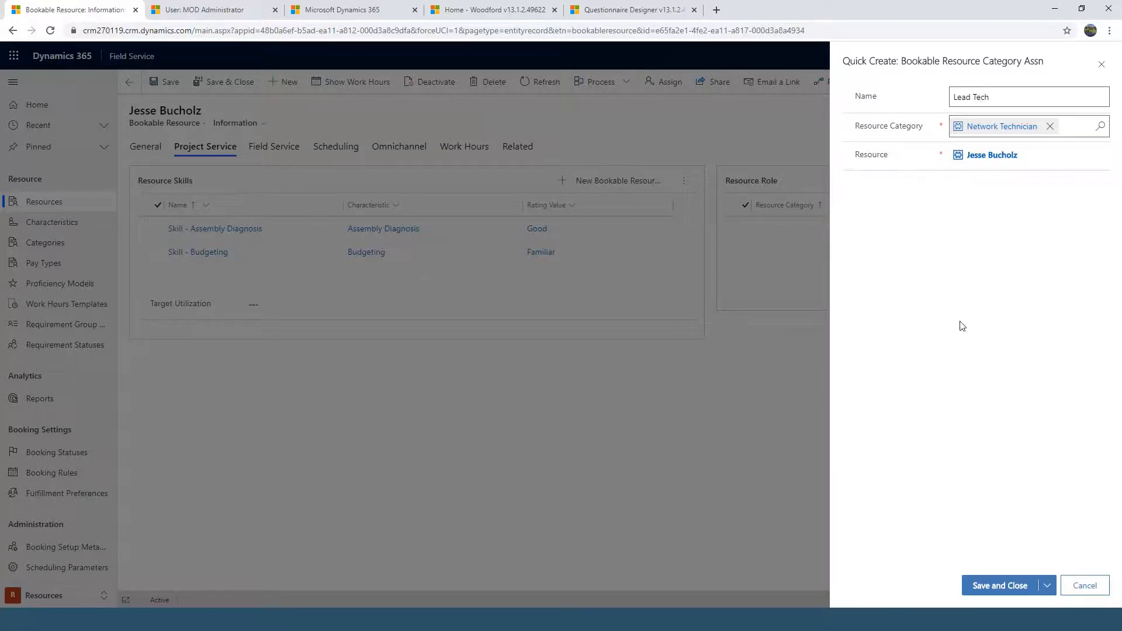
click(1001, 586)
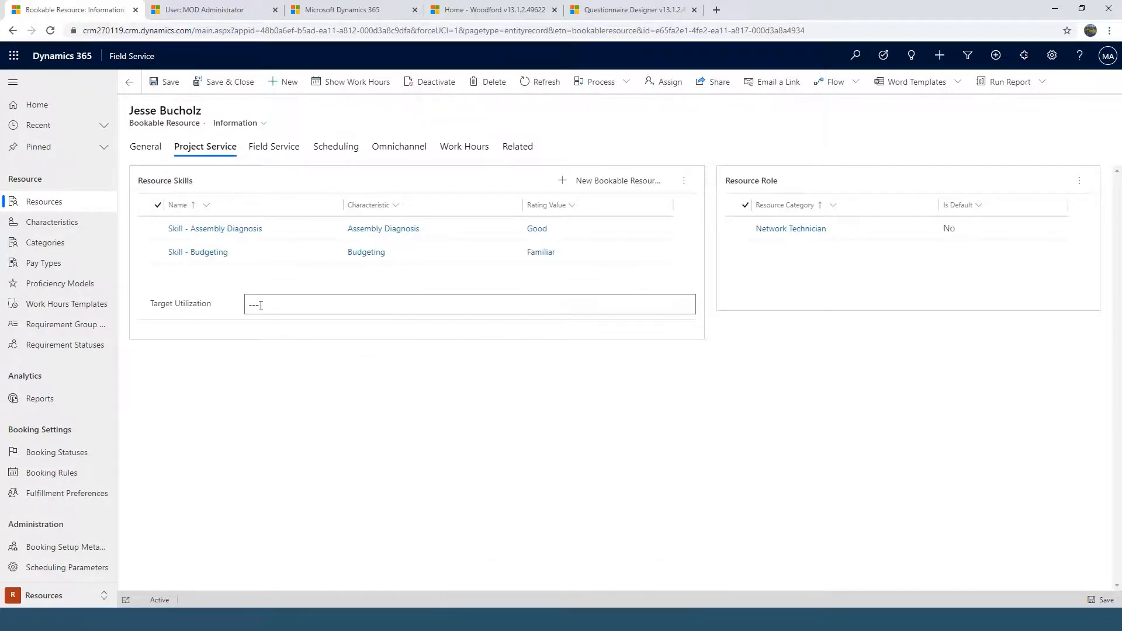
Set the resource's Target Utilization to 75, save the record and check its Field Service details
click(479, 430)
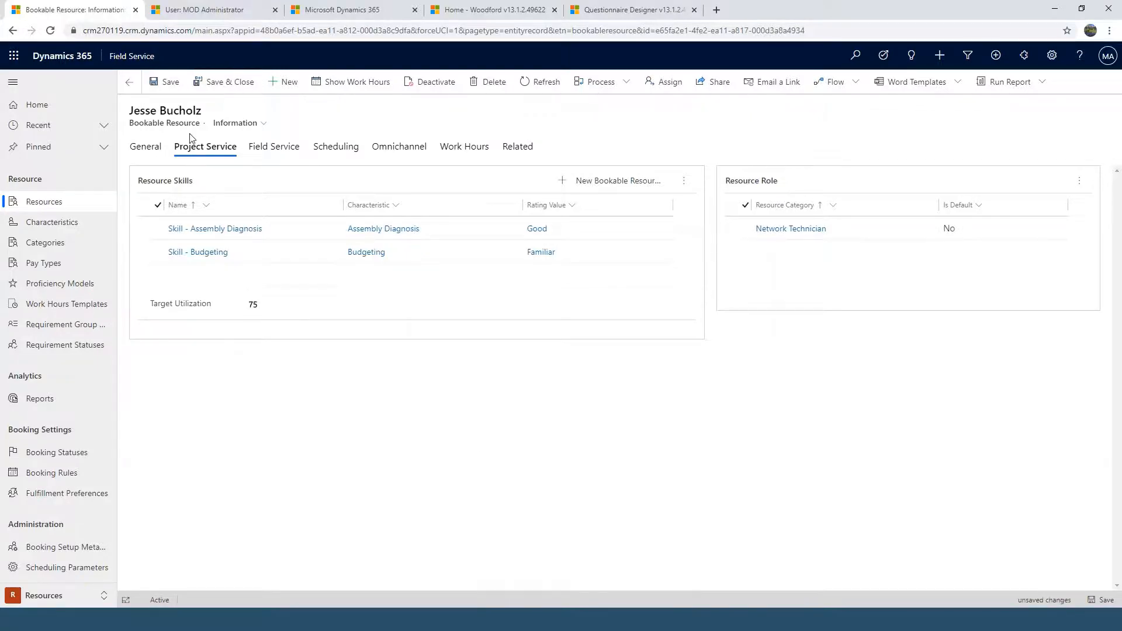
click(158, 81)
click(276, 154)
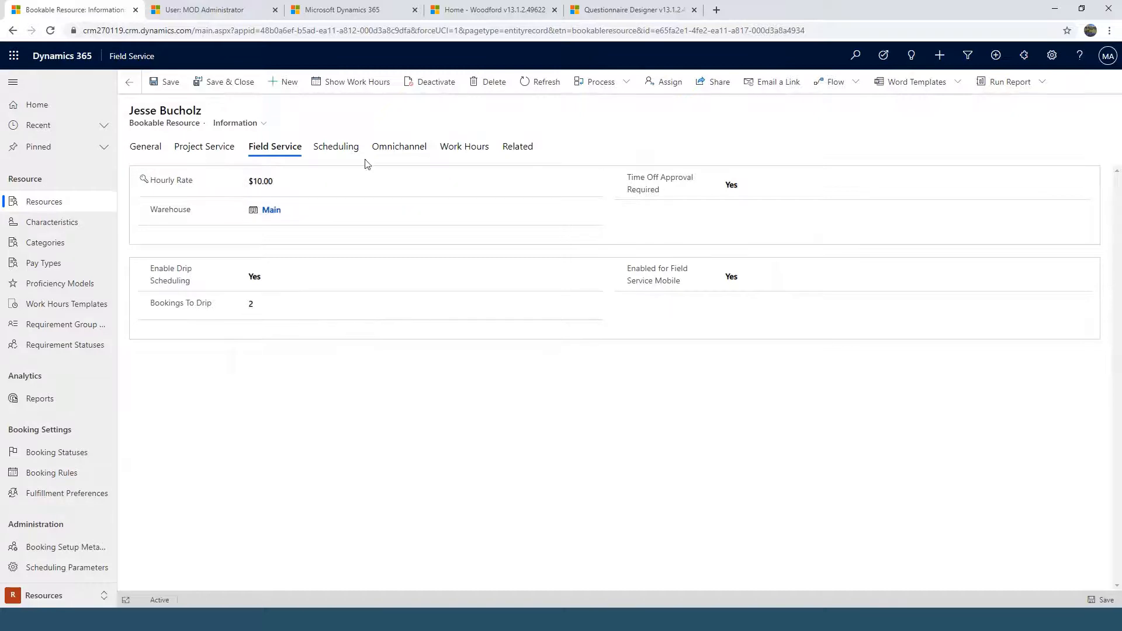
Set both the Start Location and End Location in the resource's scheduling details to Organizational Unit Address
click(339, 149)
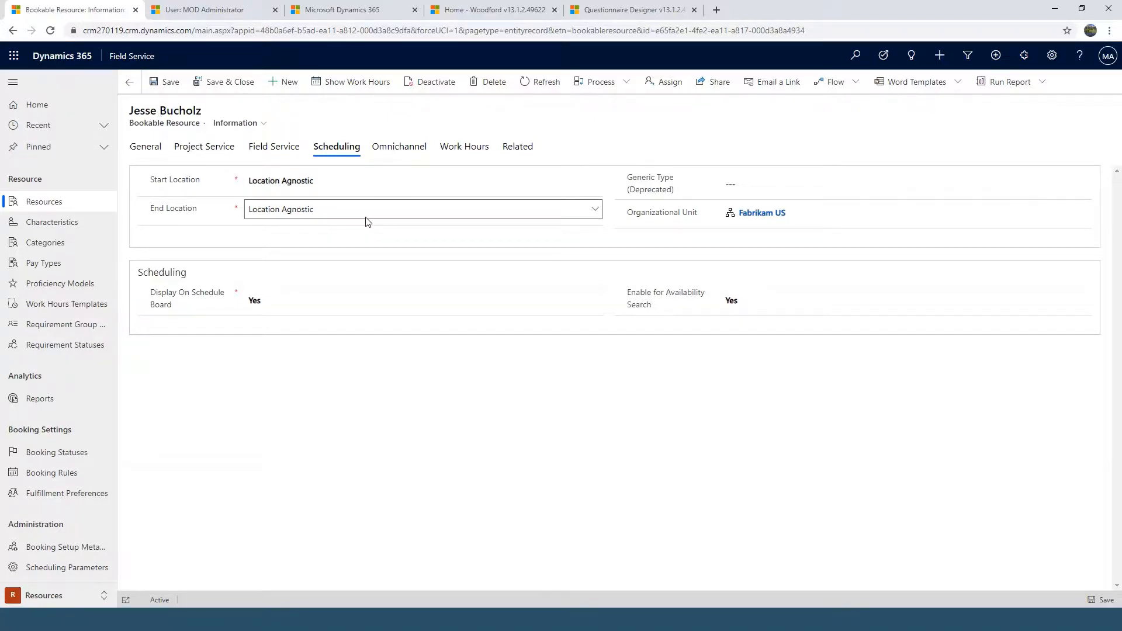
click(330, 183)
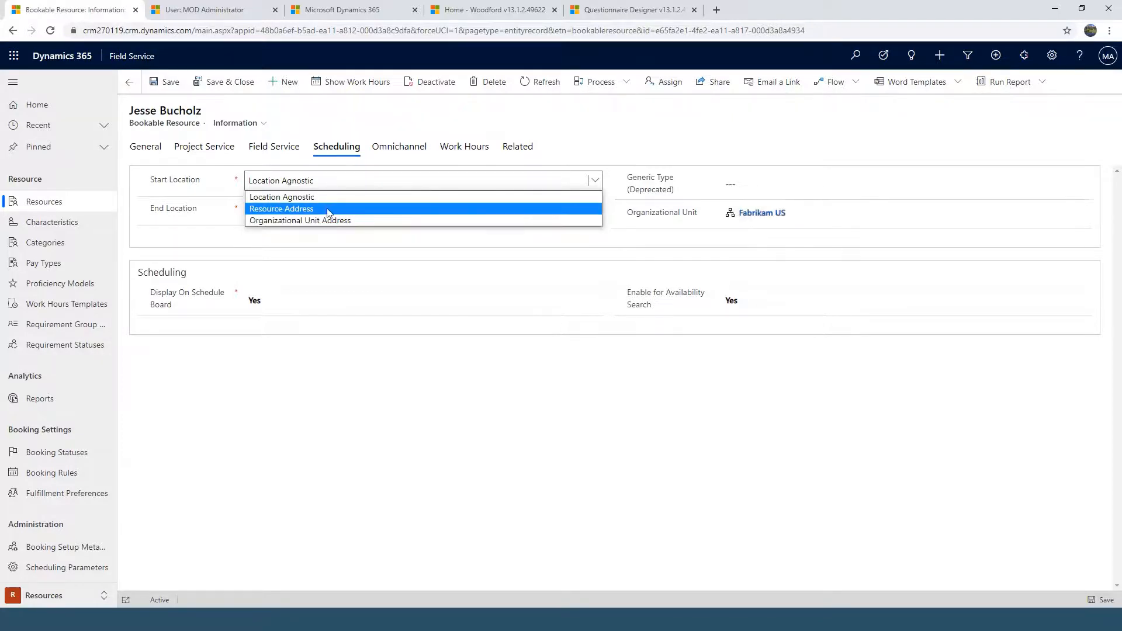
click(329, 226)
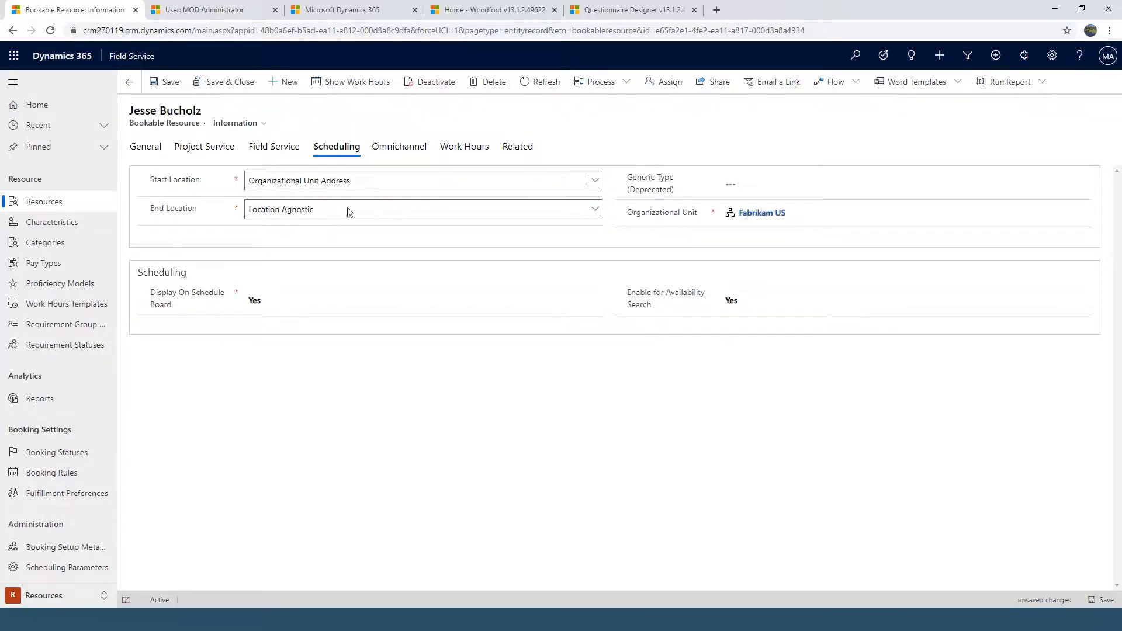
click(395, 211)
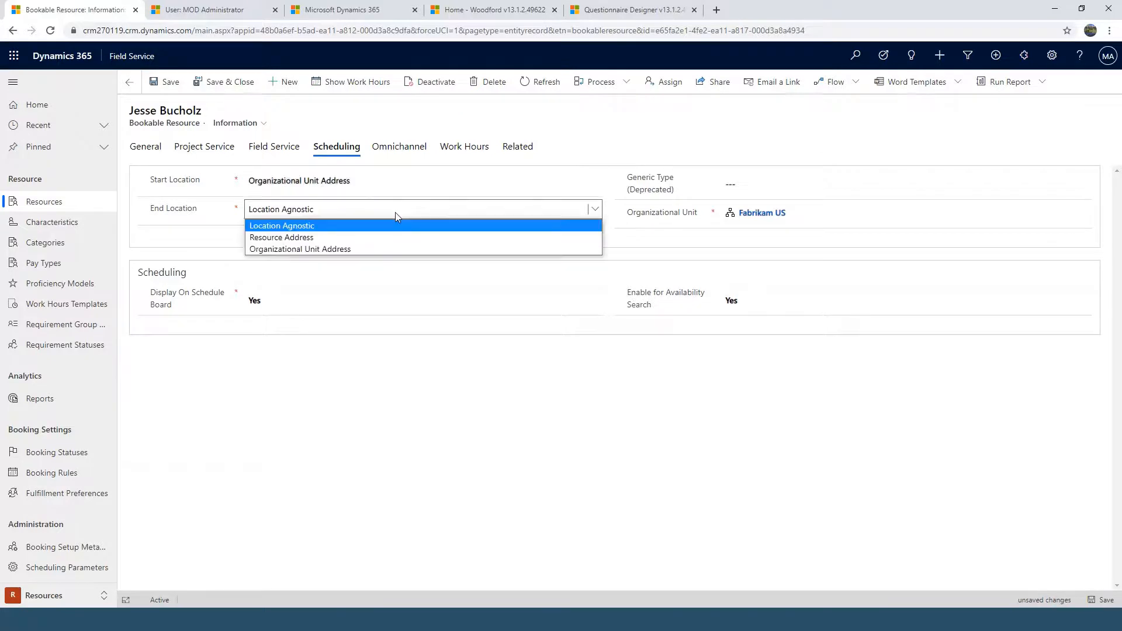
click(366, 248)
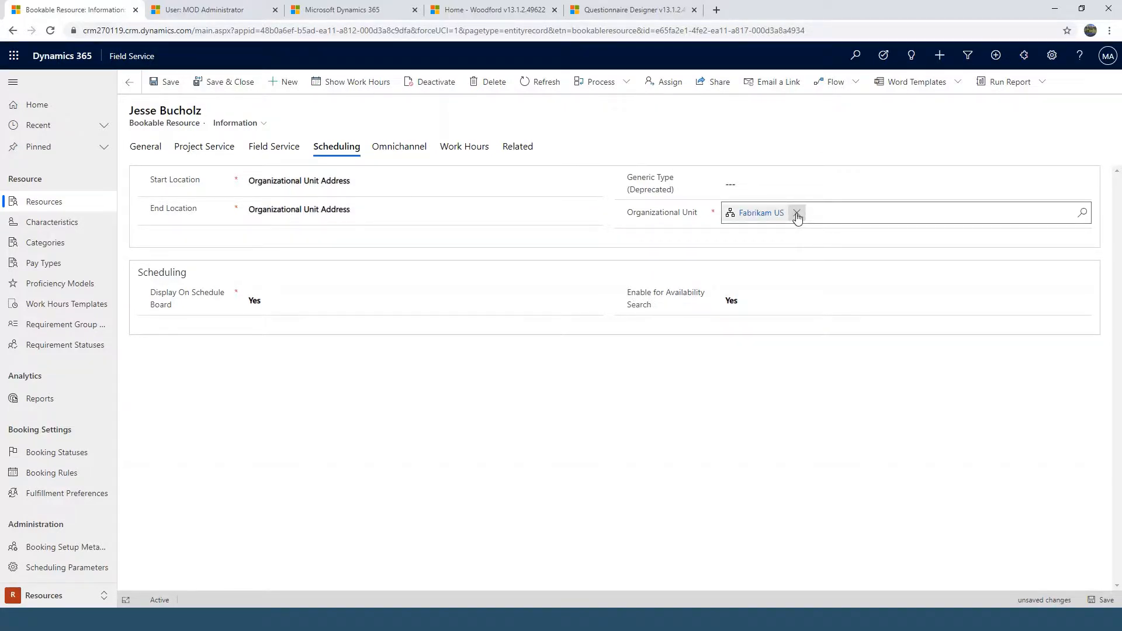
Replace the resource's organizational unit with Seattle and save the record
click(797, 214)
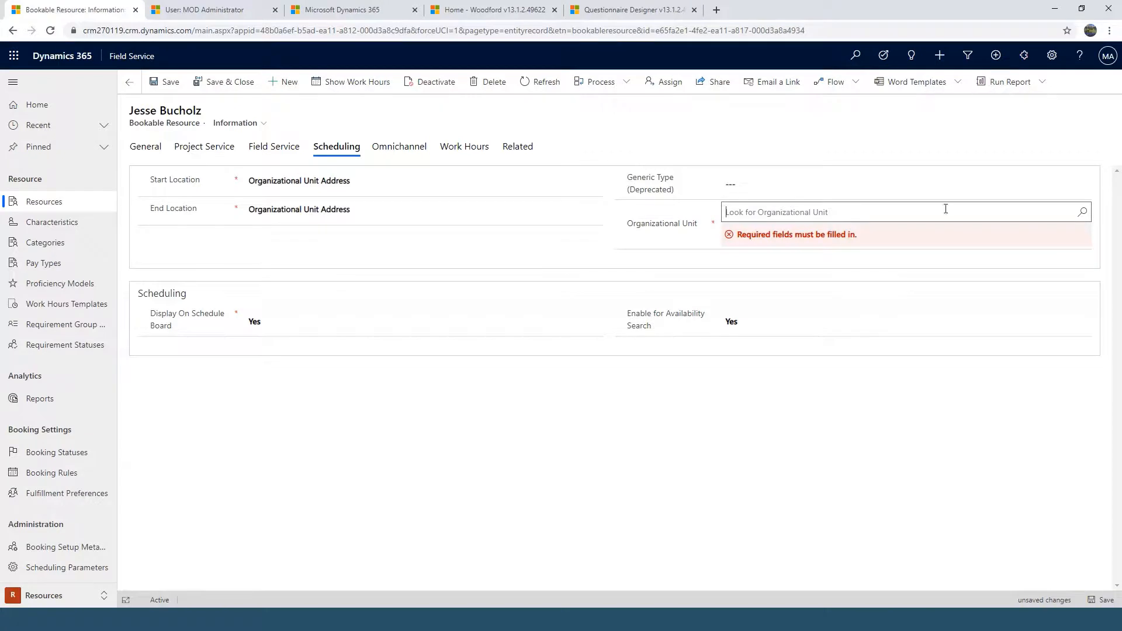
click(1082, 214)
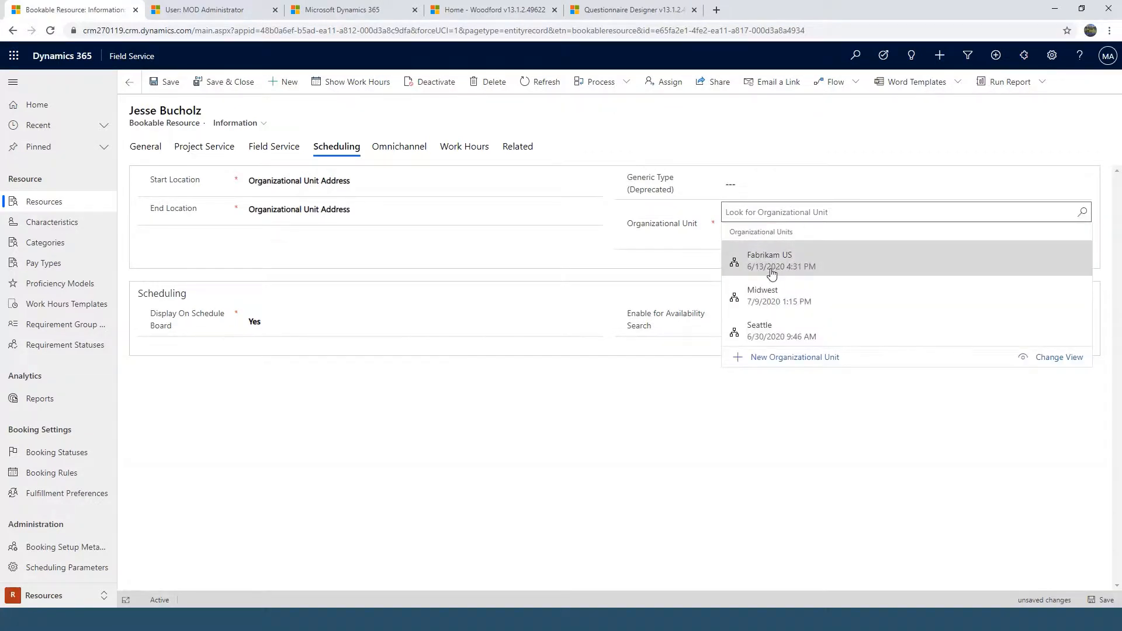
click(763, 330)
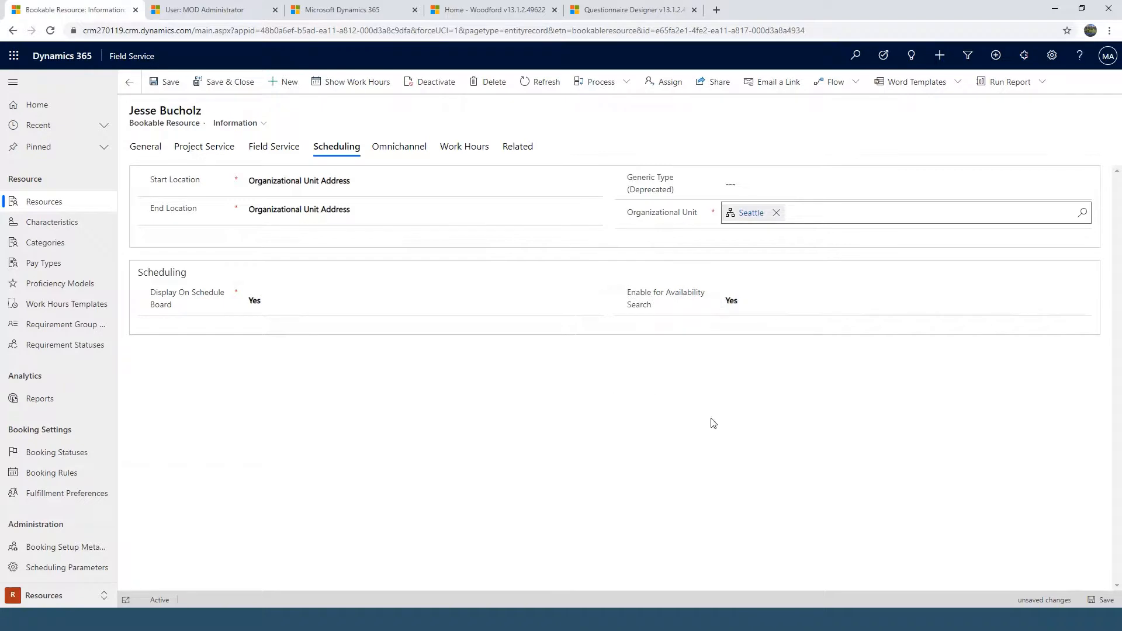
click(166, 87)
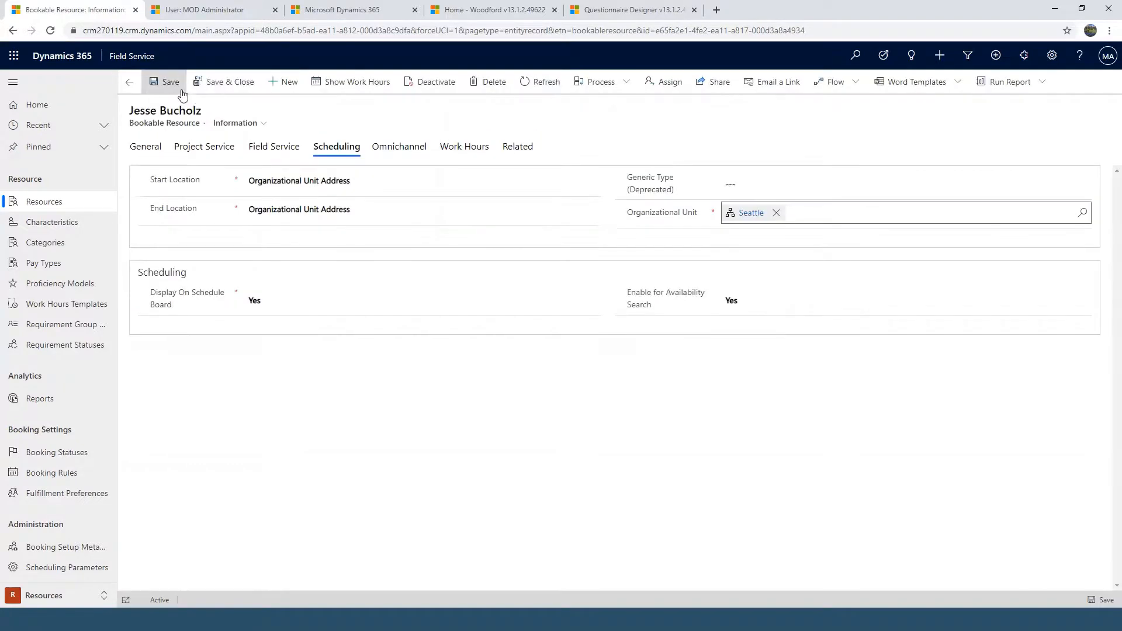
Delete the entire existing series of working events from the resource's work hours calendar
click(461, 151)
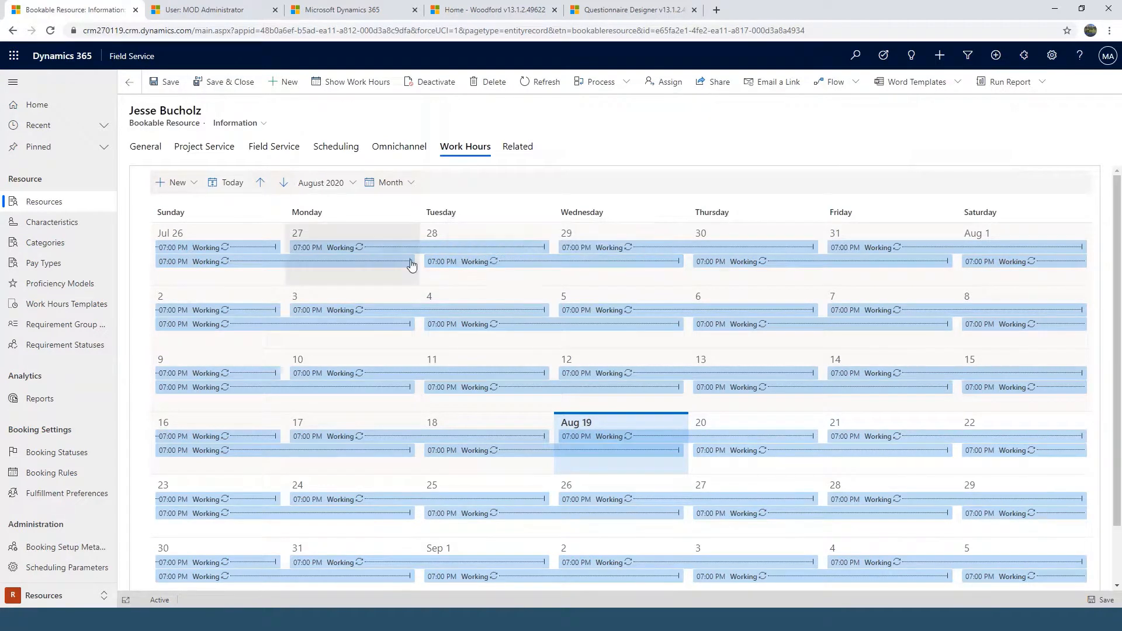
click(558, 268)
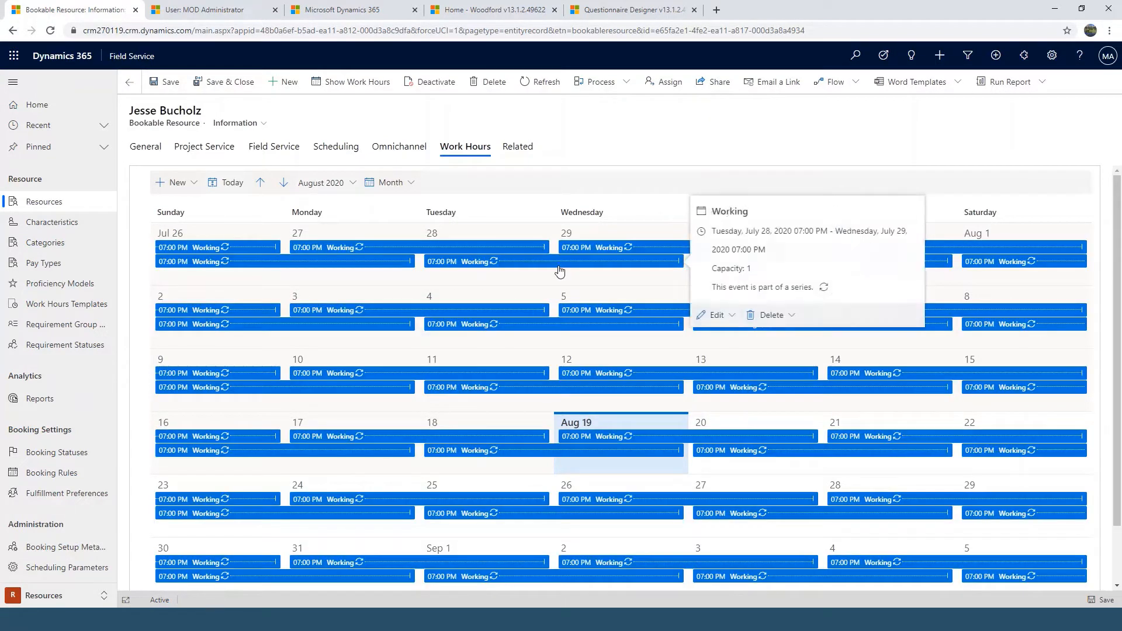
click(782, 316)
click(787, 337)
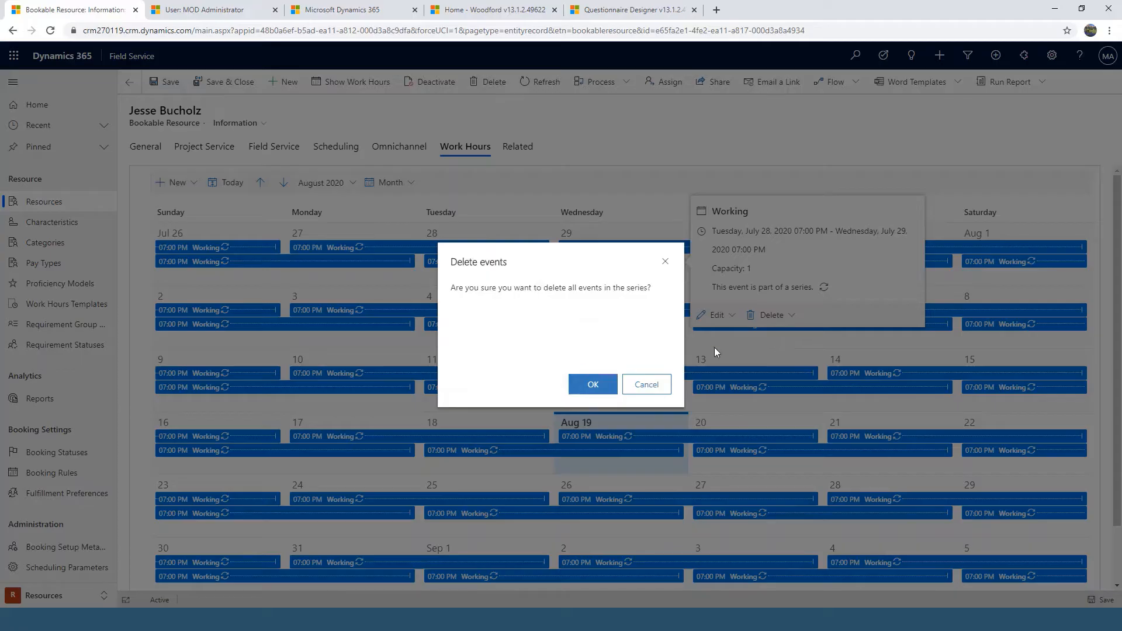
click(590, 385)
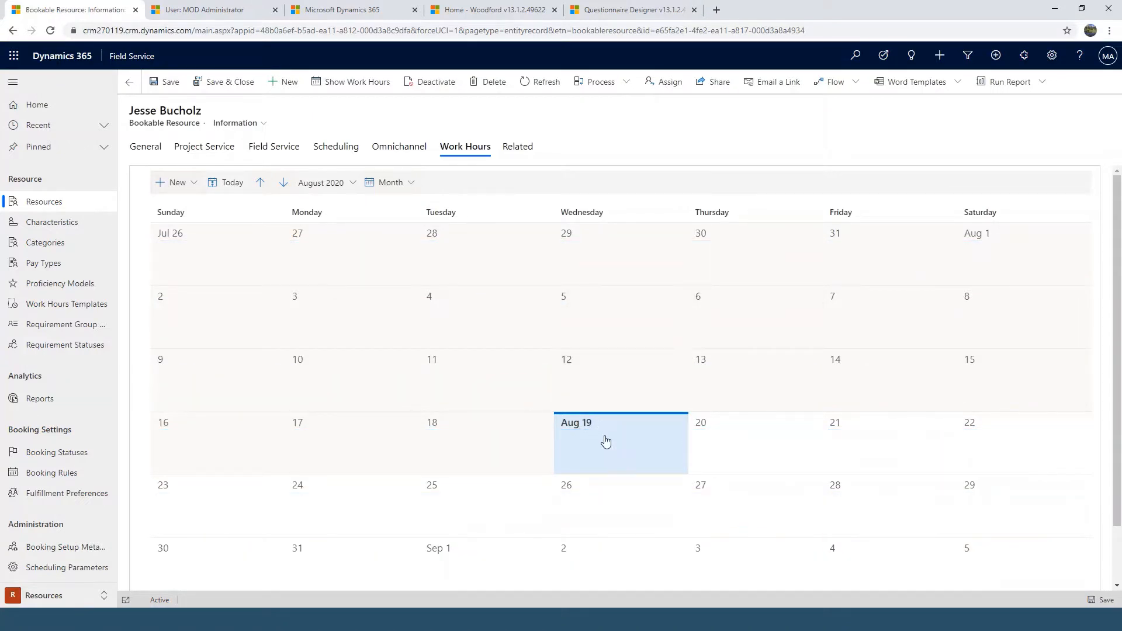
Start a new working hours entry for 8/19/2020 from 08:00 AM and set its end time to 05:30 PM
click(188, 186)
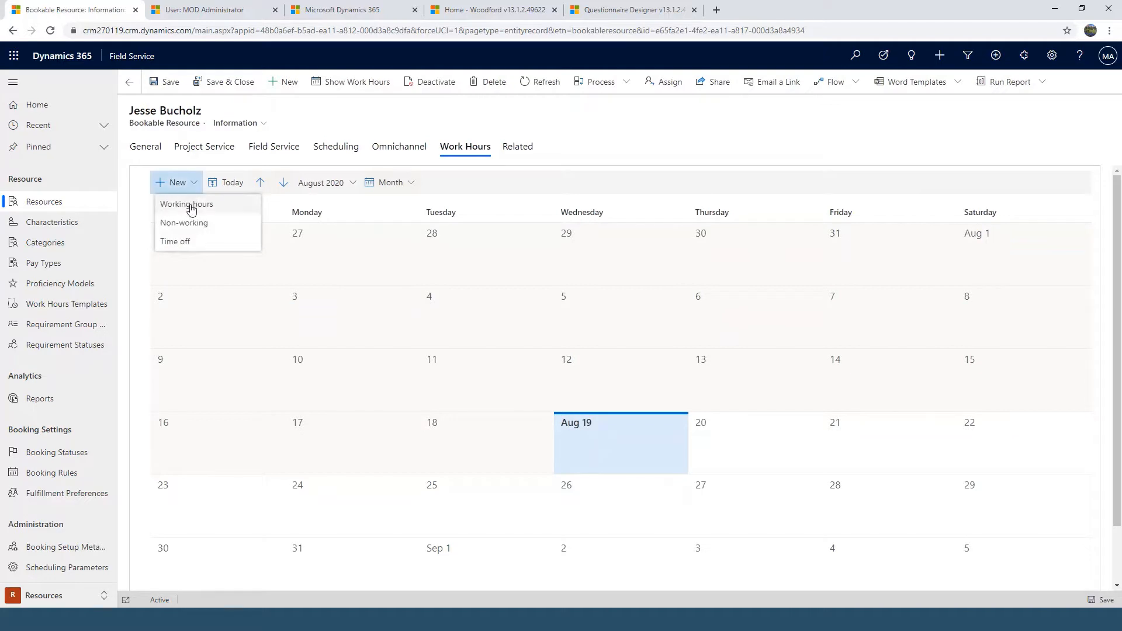
click(188, 204)
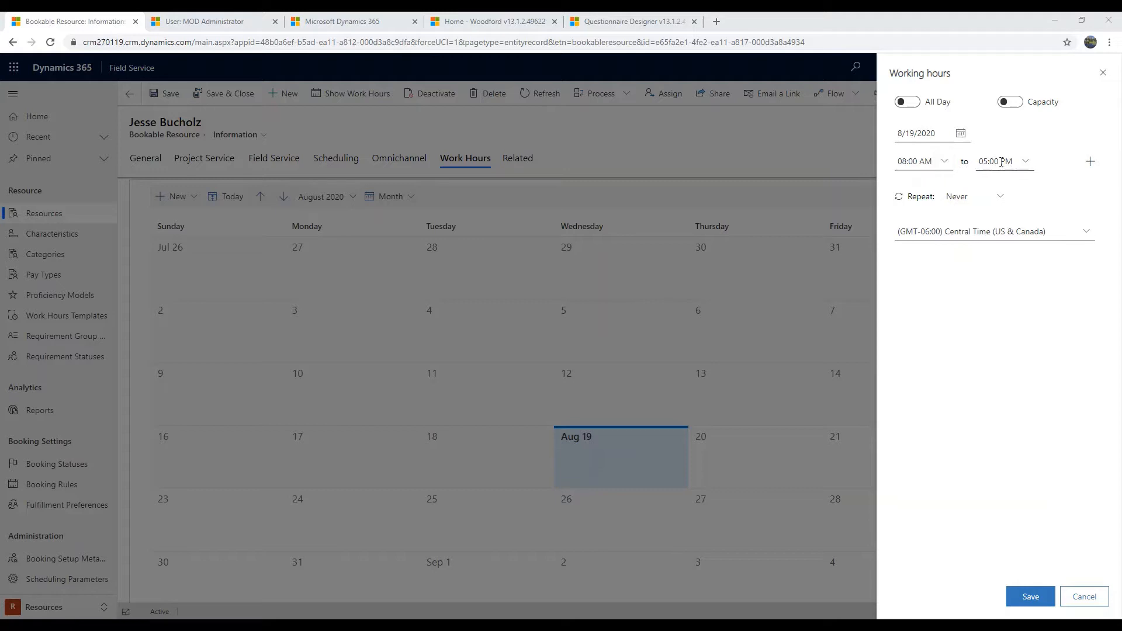
click(1027, 163)
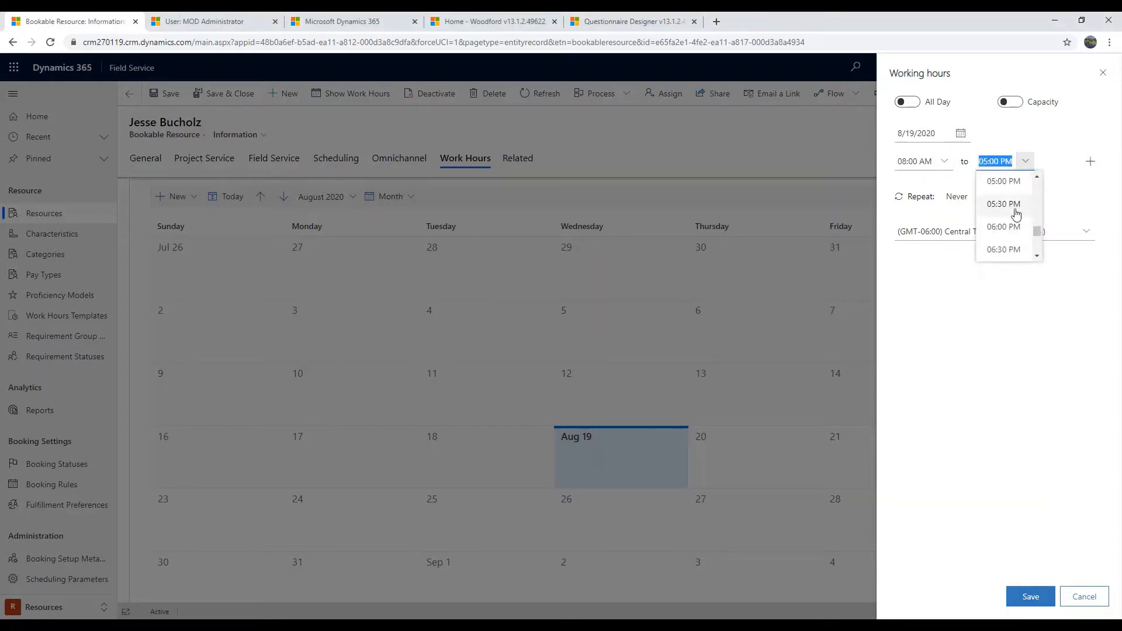
click(1015, 212)
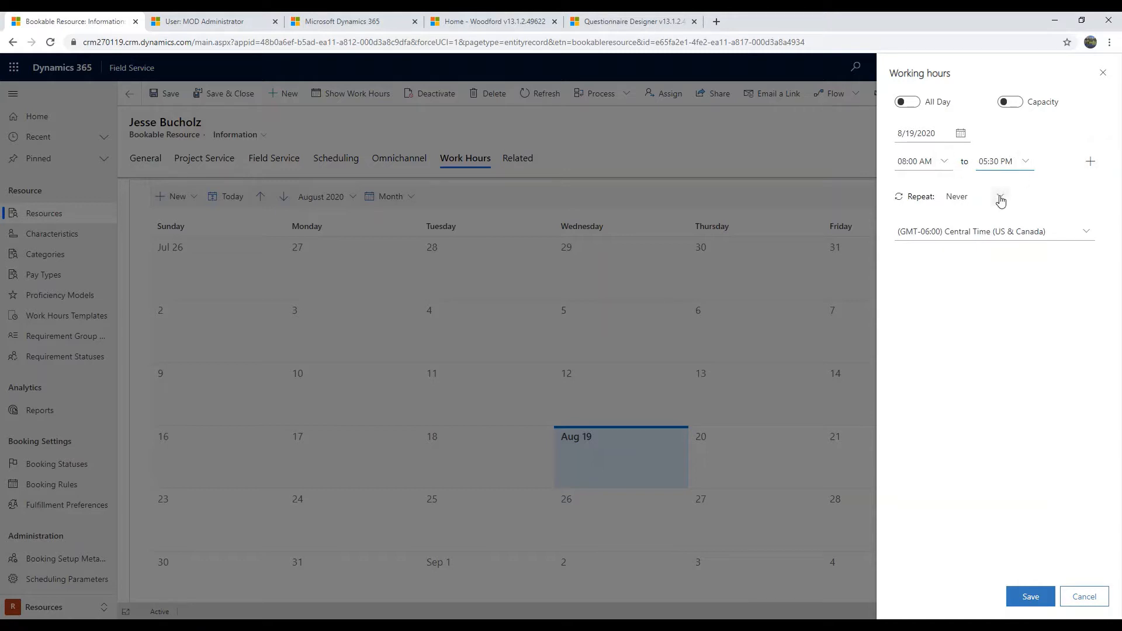
Repeat the working hours every week from Monday to Friday, save them and return to the resource's General details
click(1000, 196)
click(971, 262)
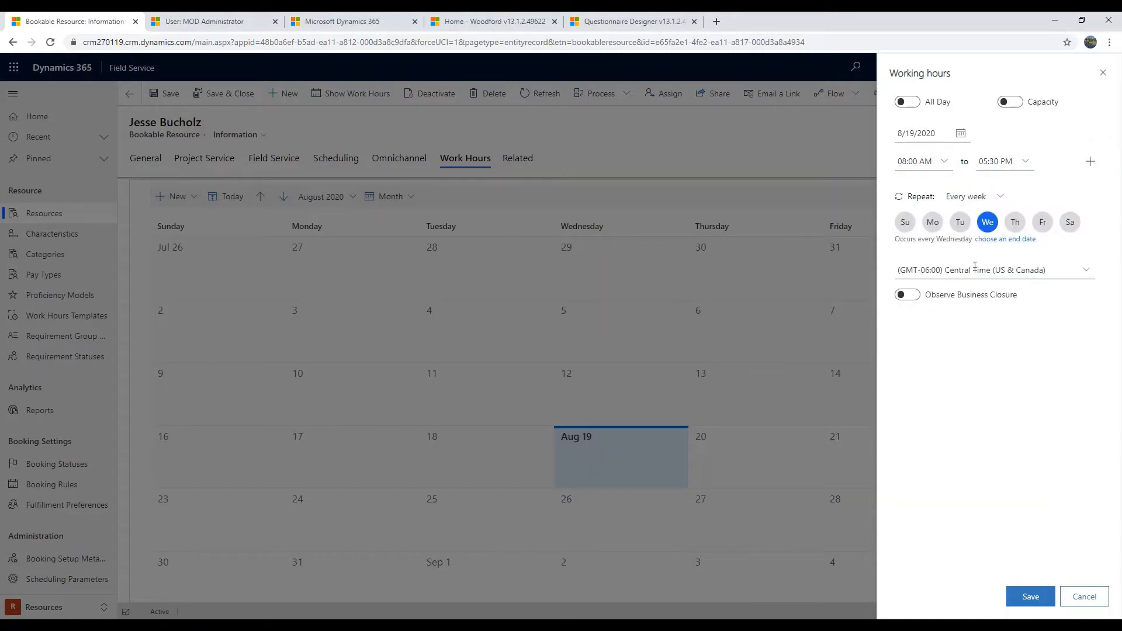
click(933, 222)
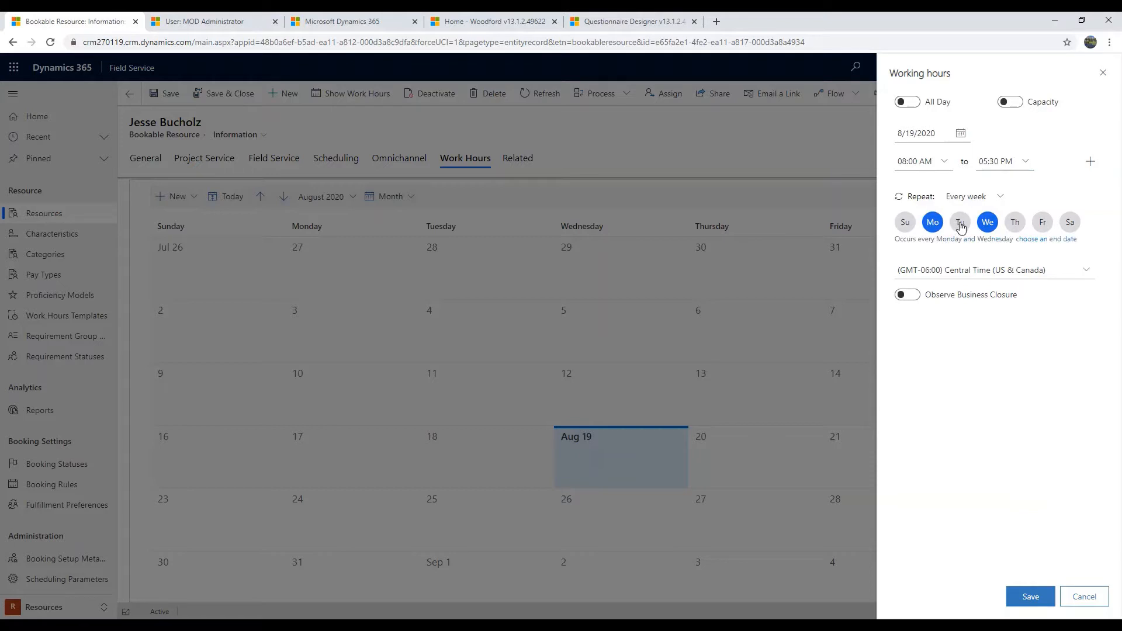
click(960, 222)
click(1017, 225)
click(1043, 224)
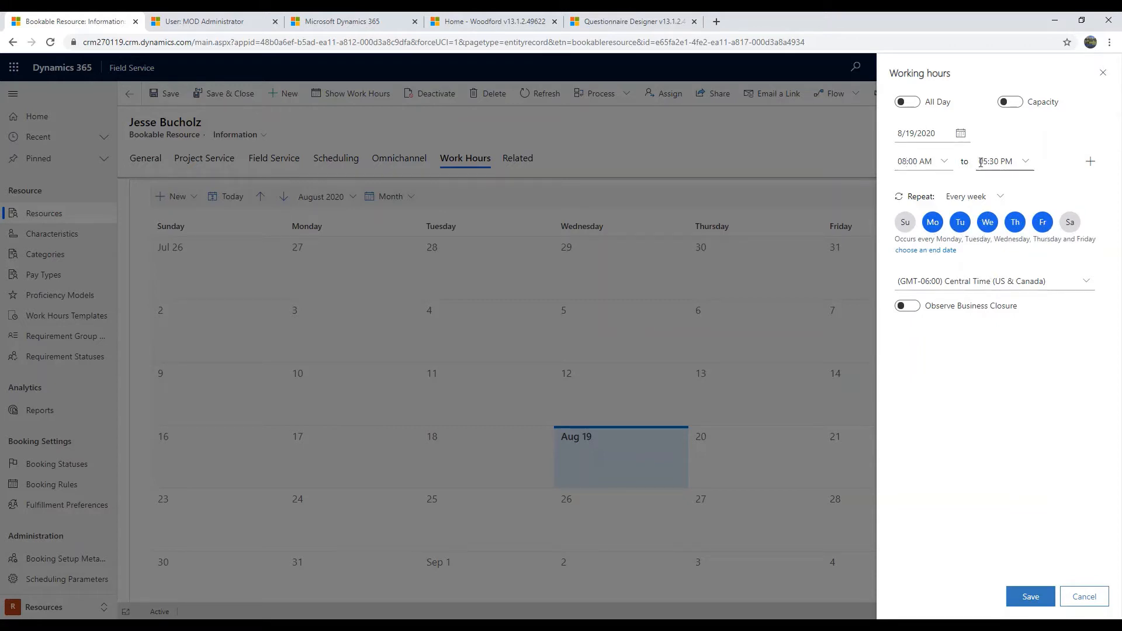
click(1031, 597)
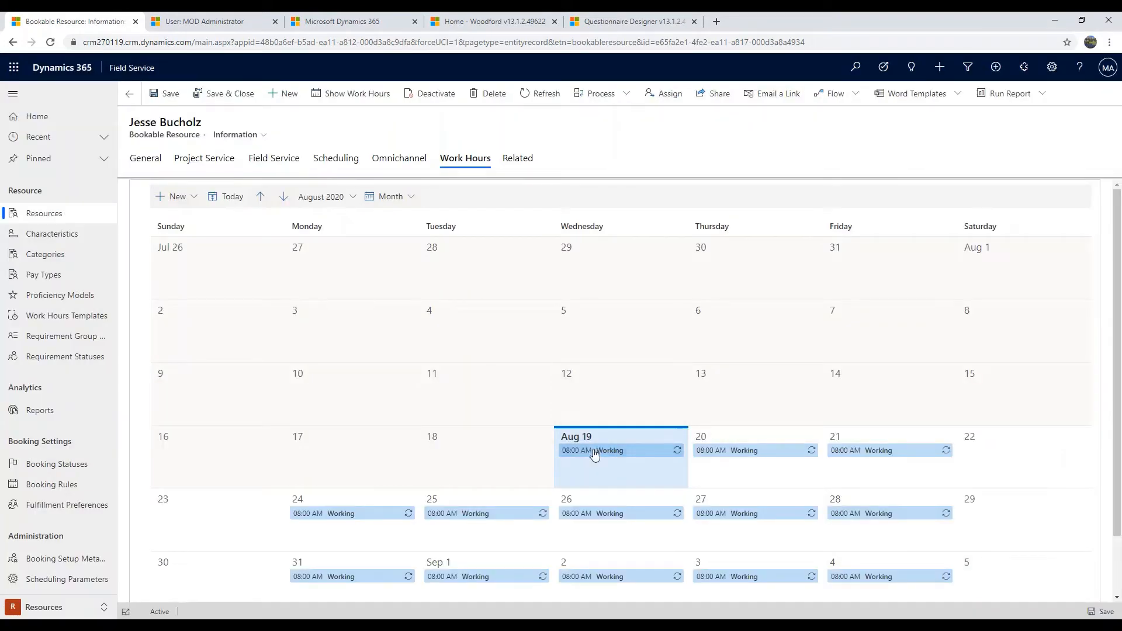
scroll(602, 465, down, 1)
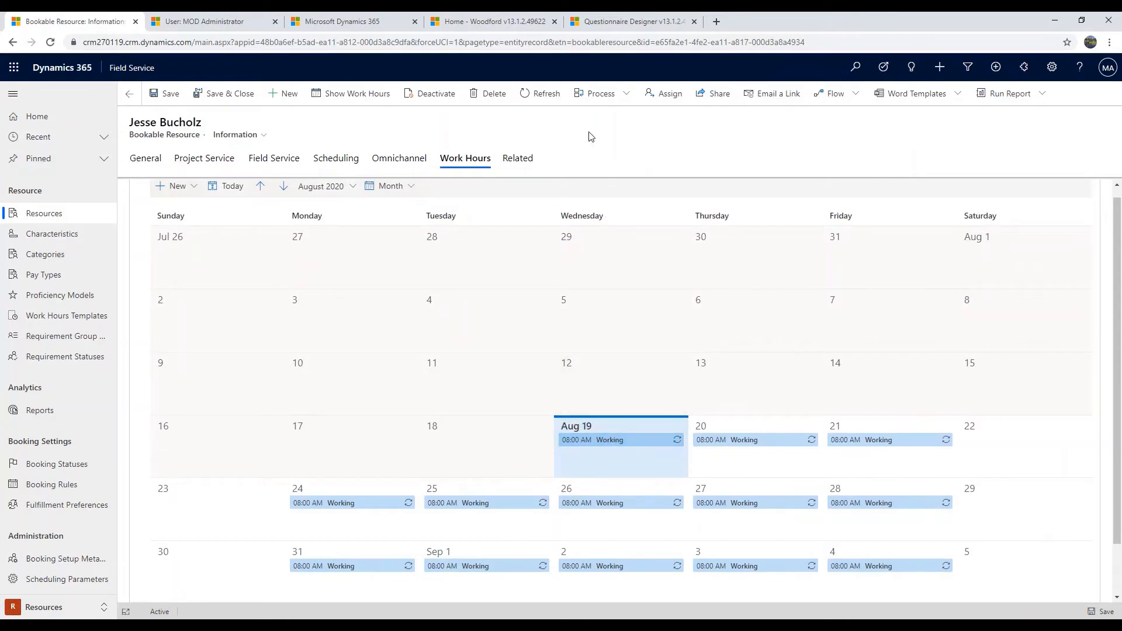
click(142, 157)
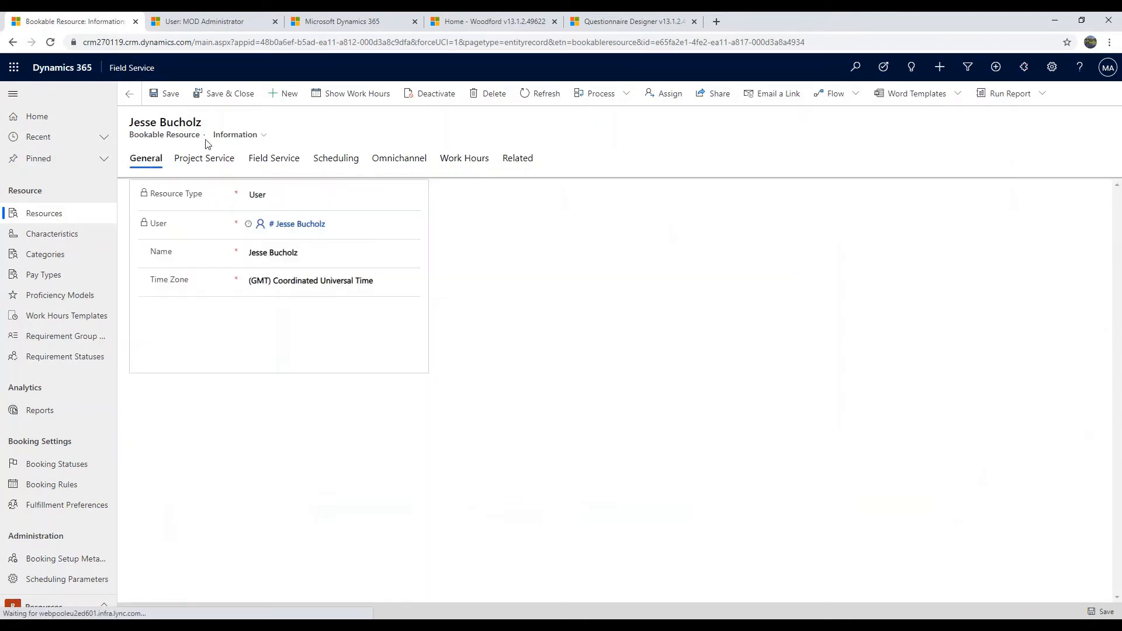